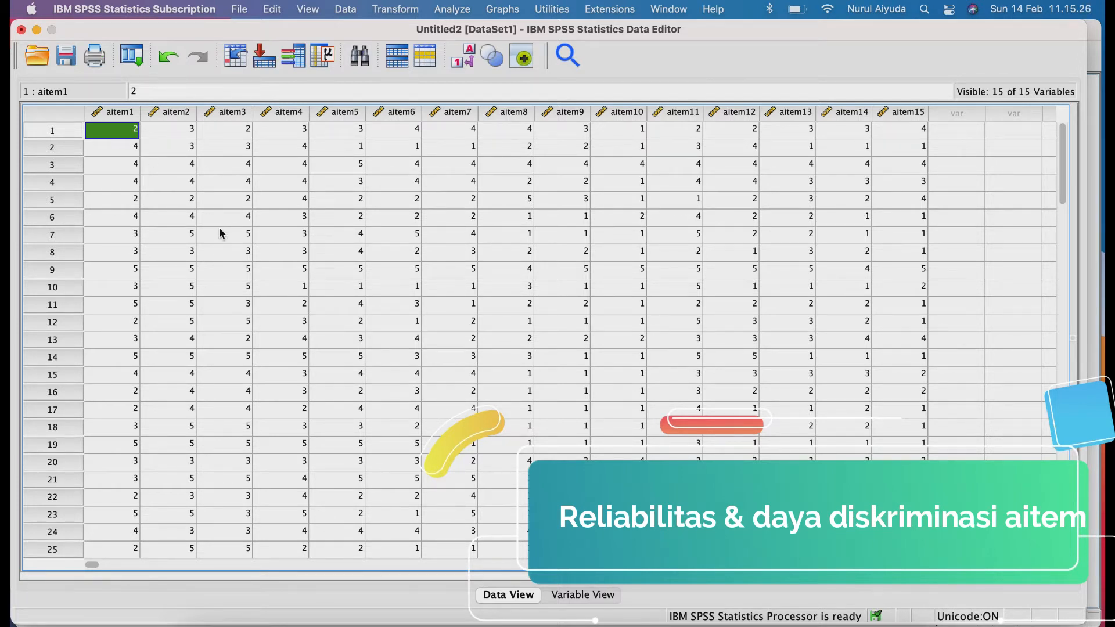
# Step: Review the item response columns one by one from aitem1 through aitem15 in the data sheet
pyautogui.click(168, 147)
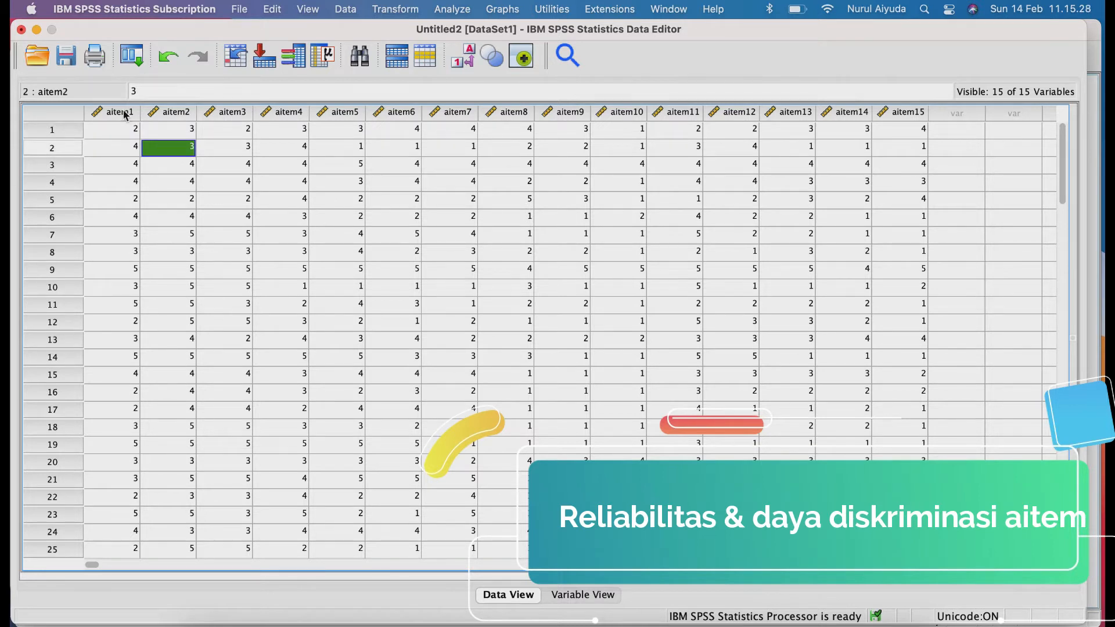
pyautogui.click(123, 114)
pyautogui.click(178, 114)
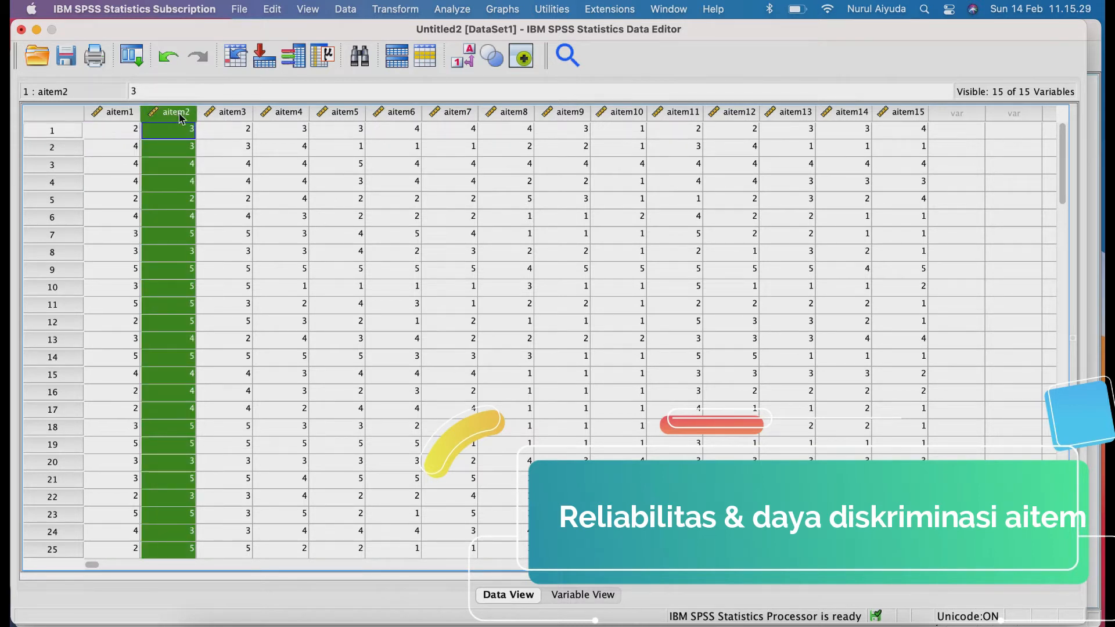
pyautogui.click(236, 113)
pyautogui.click(296, 111)
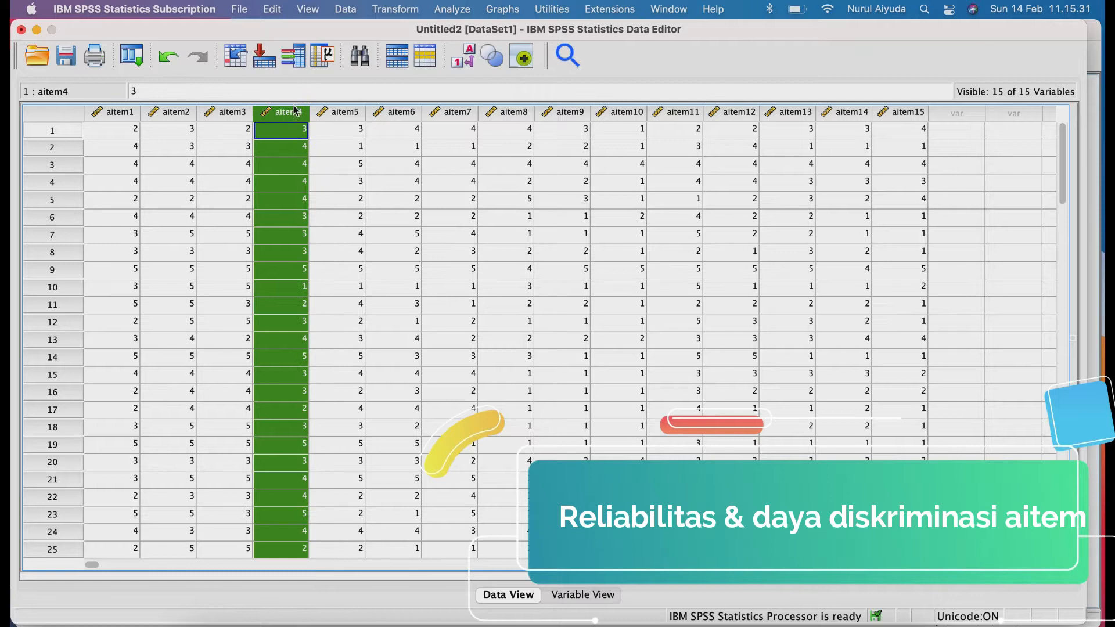
pyautogui.click(345, 113)
pyautogui.click(413, 113)
pyautogui.click(465, 114)
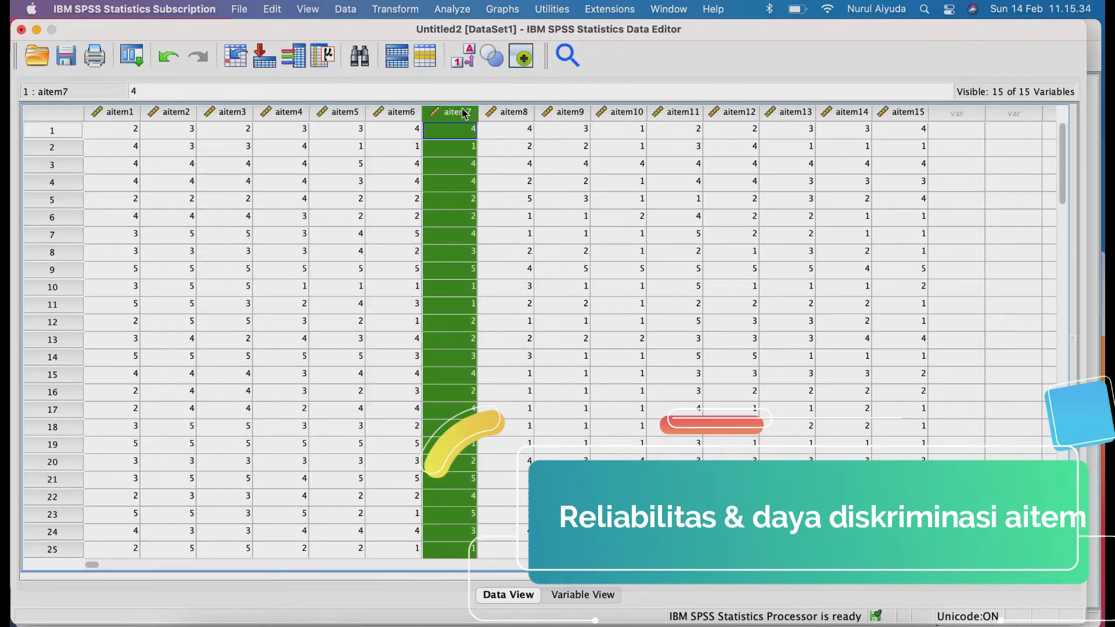
pyautogui.click(522, 113)
pyautogui.click(585, 113)
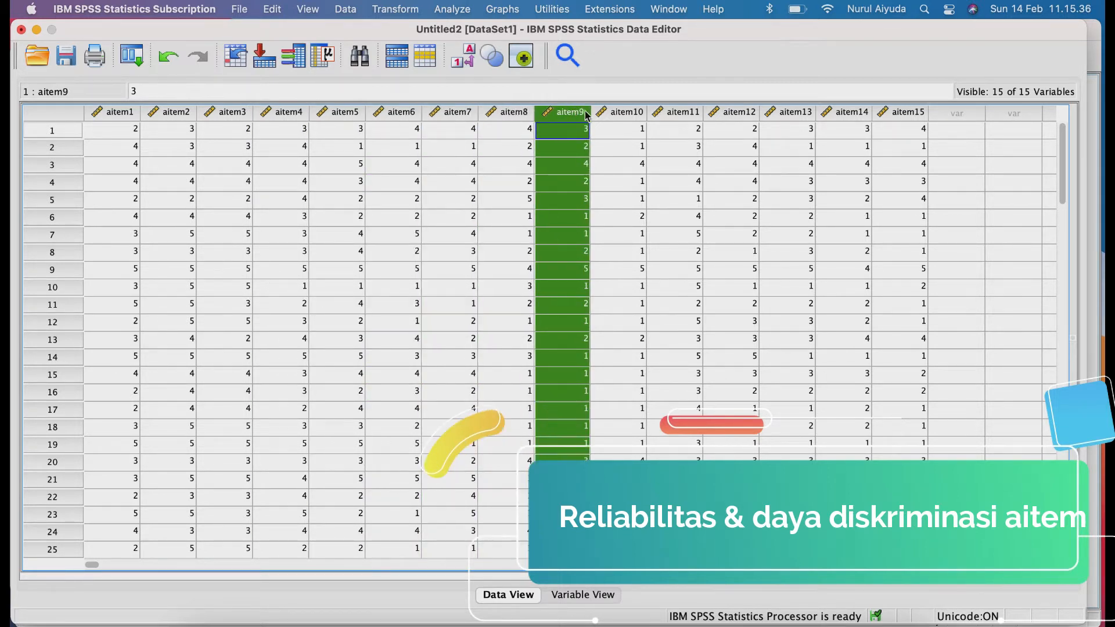
pyautogui.click(621, 113)
pyautogui.click(688, 114)
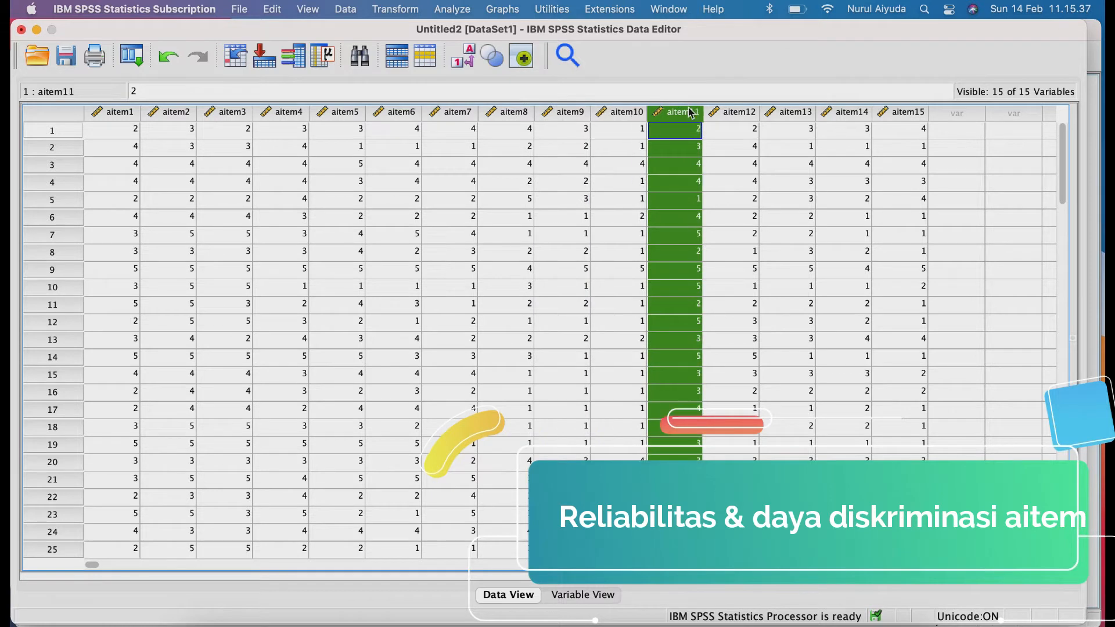
pyautogui.click(746, 114)
pyautogui.click(790, 114)
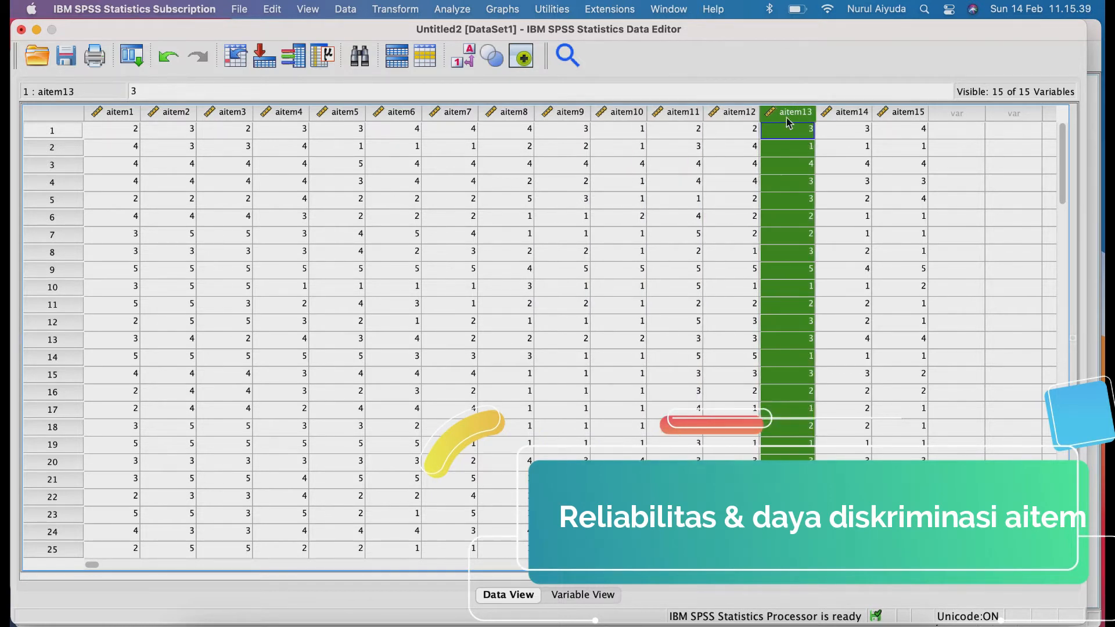
pyautogui.click(847, 115)
pyautogui.click(903, 114)
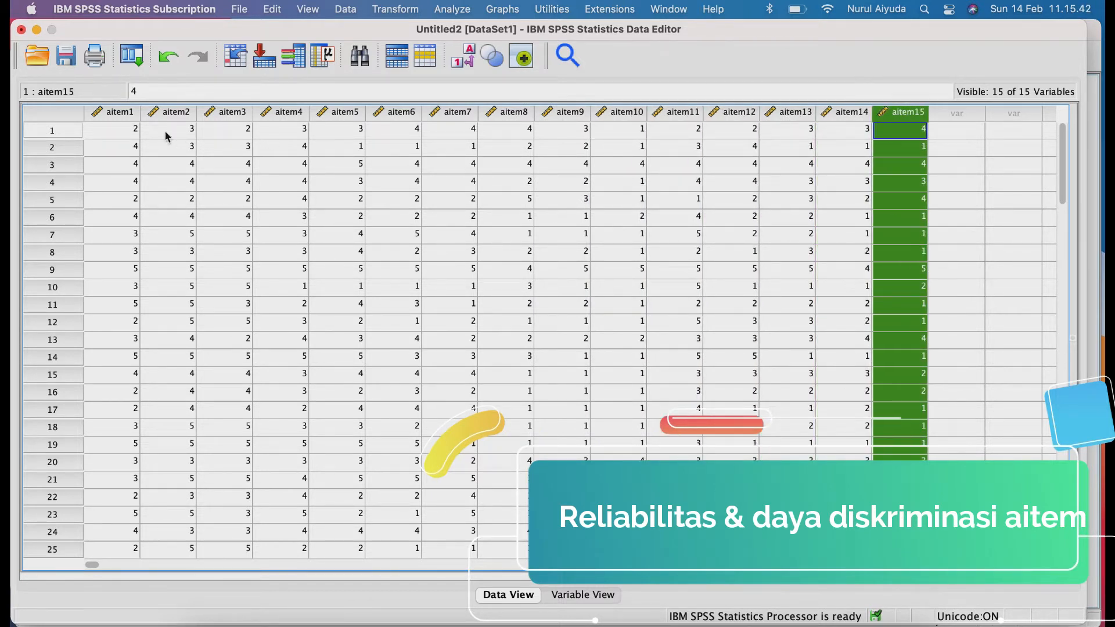
pyautogui.click(123, 114)
pyautogui.click(180, 118)
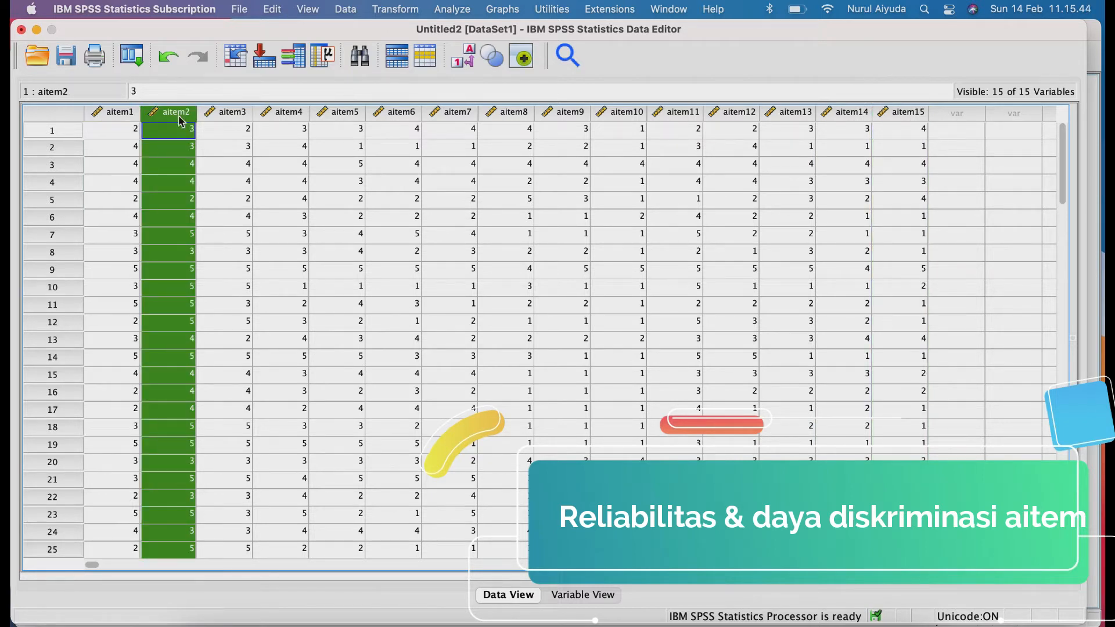
pyautogui.click(131, 116)
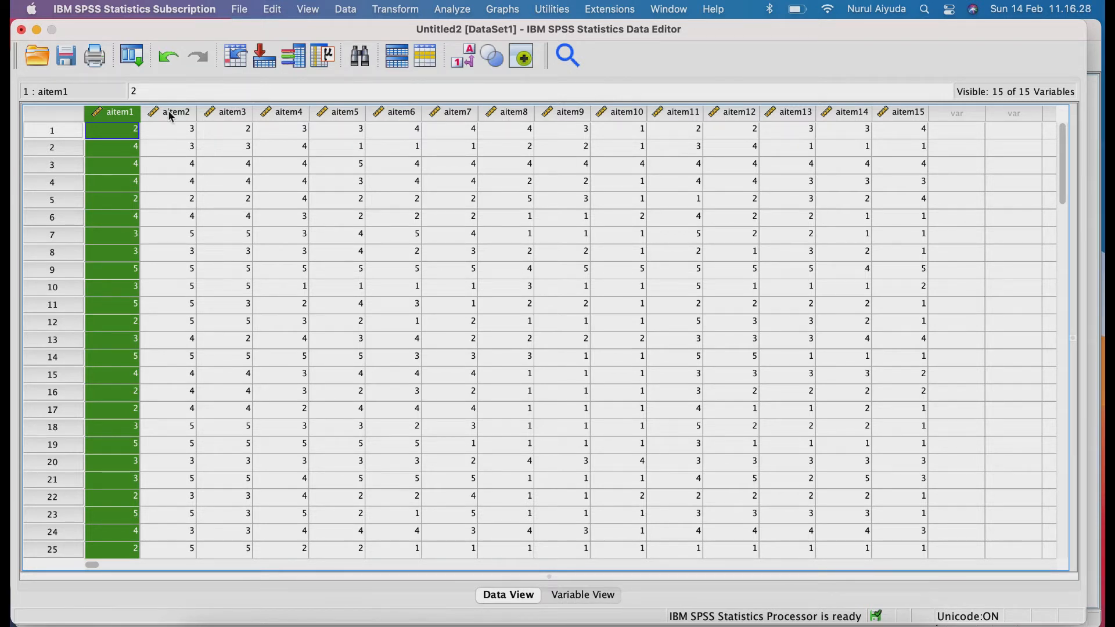
# Step: Start a scale Reliability Analysis and add all variables, aitem1 through aitem15, as the items to analyze
pyautogui.click(456, 10)
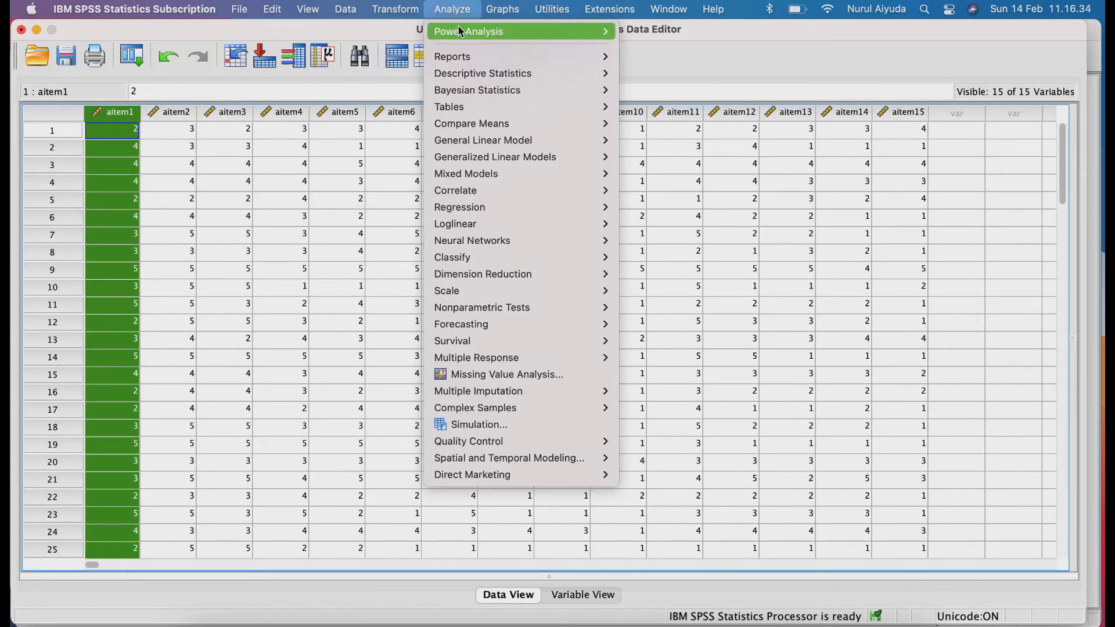
pyautogui.moveTo(539, 291)
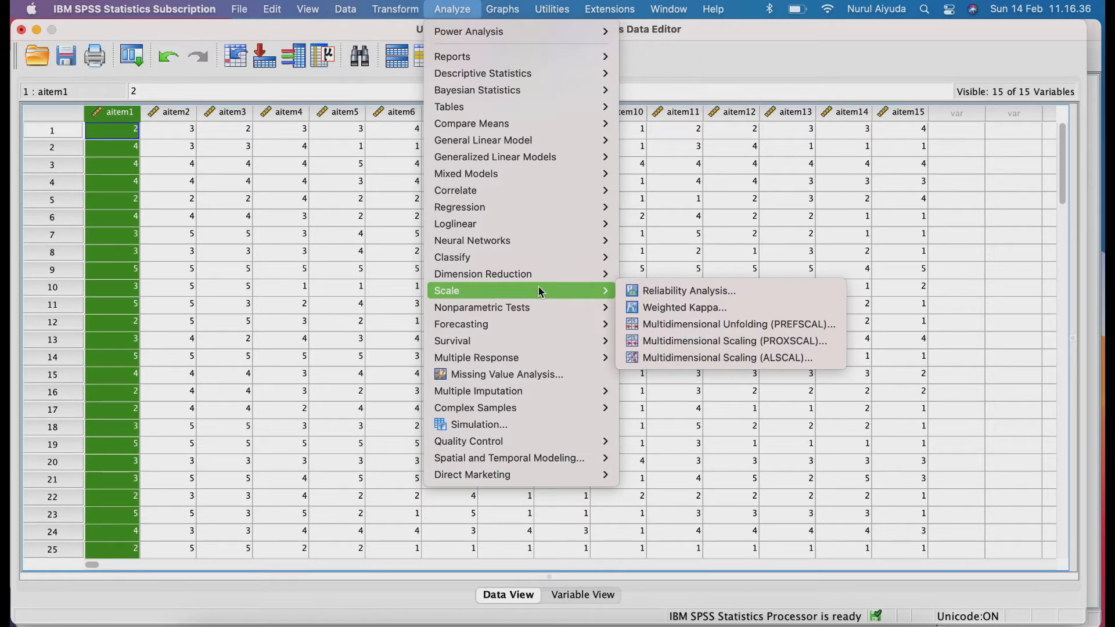
pyautogui.click(664, 292)
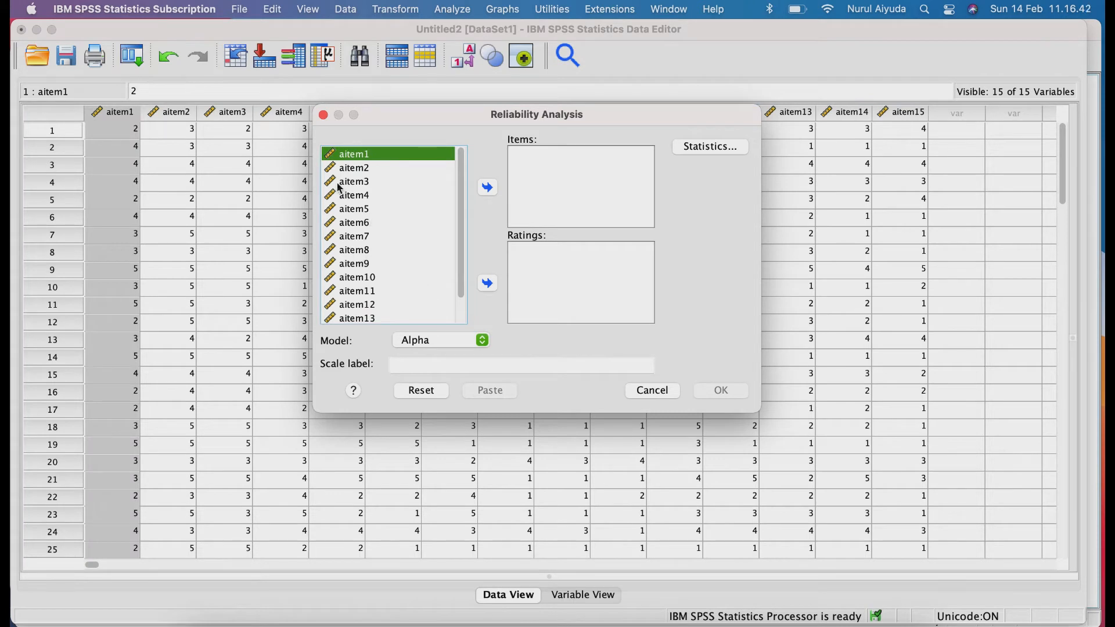
pyautogui.click(361, 225)
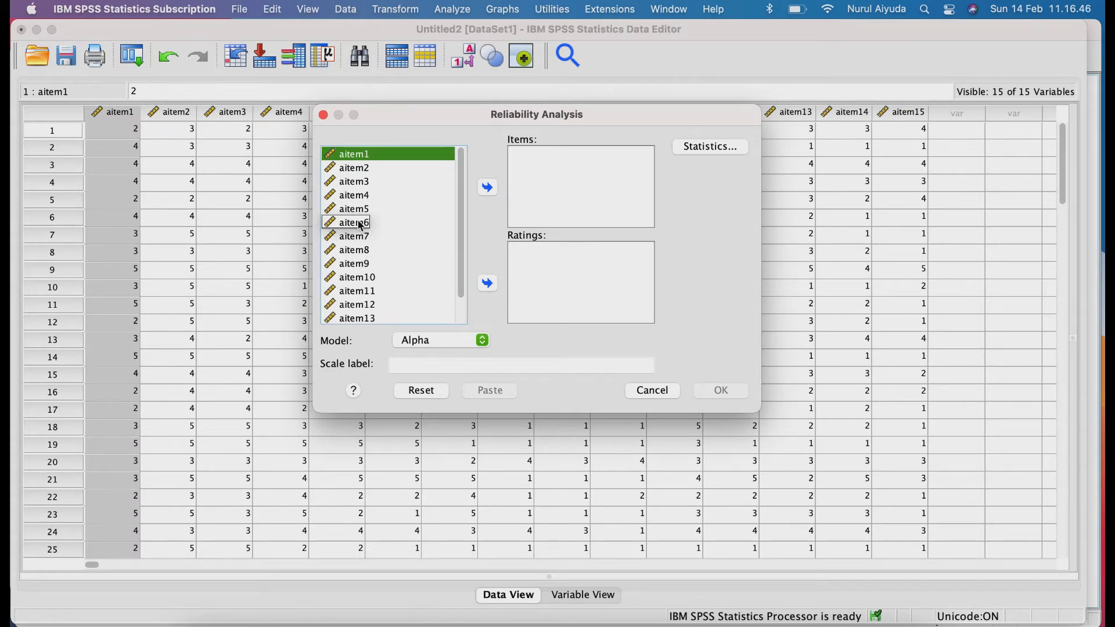
pyautogui.click(361, 225)
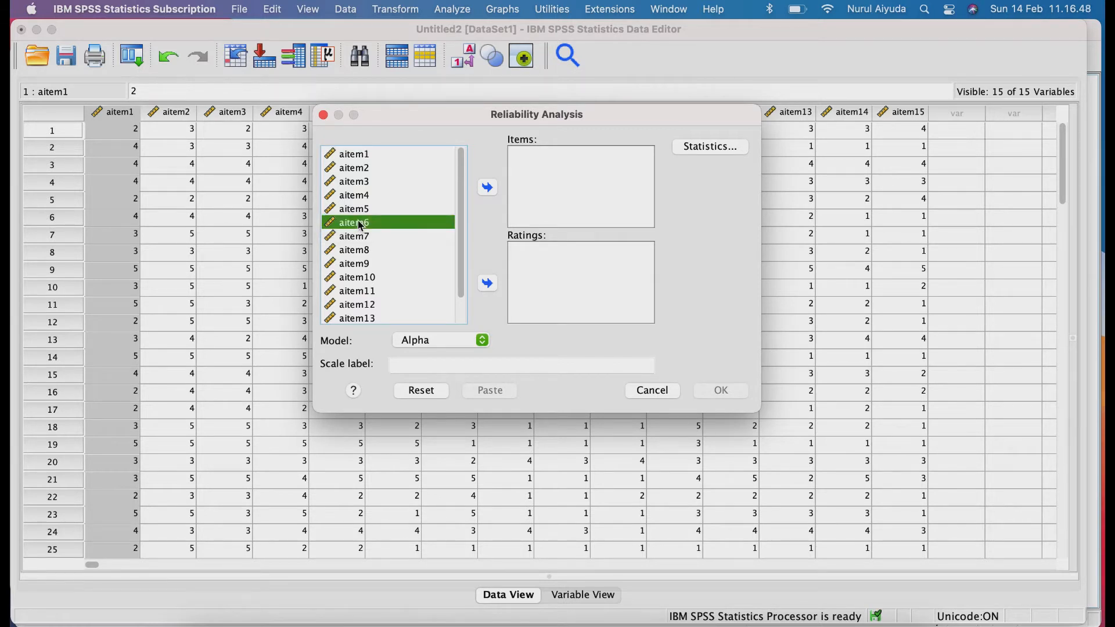
pyautogui.press('super+a')
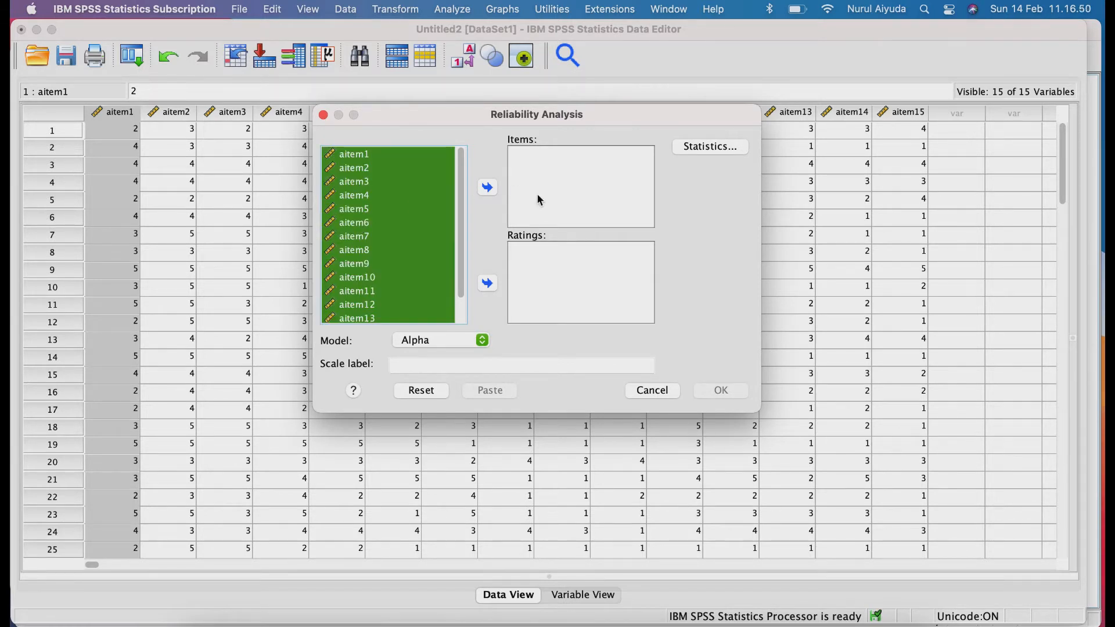
pyautogui.click(488, 188)
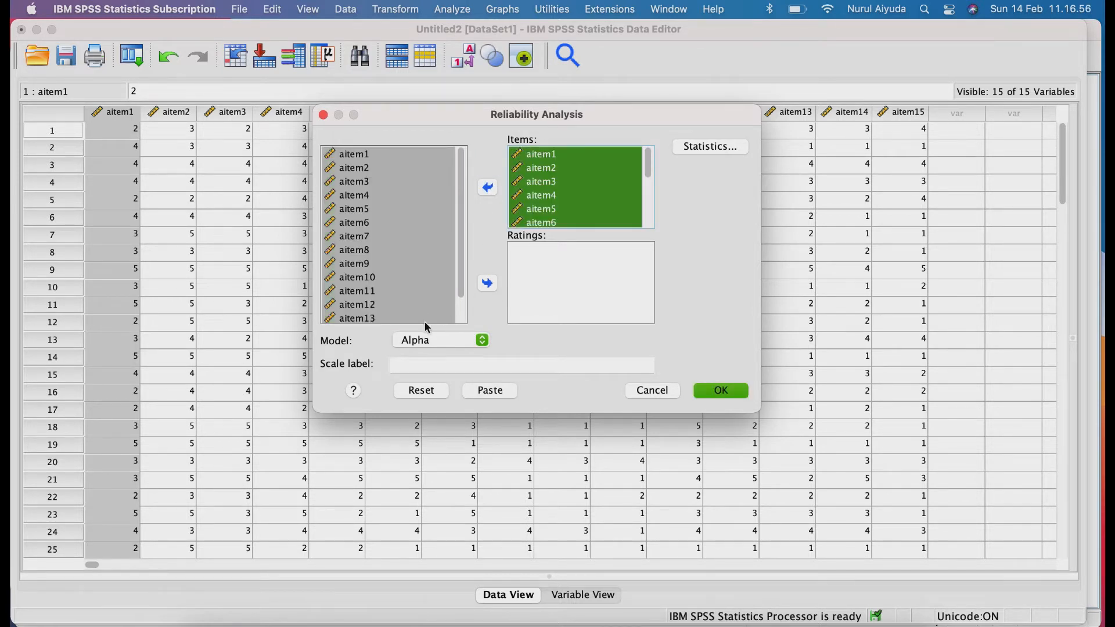
# Step: Keep the Alpha model, request the "Scale if item deleted" descriptives, and run the reliability analysis
pyautogui.click(475, 344)
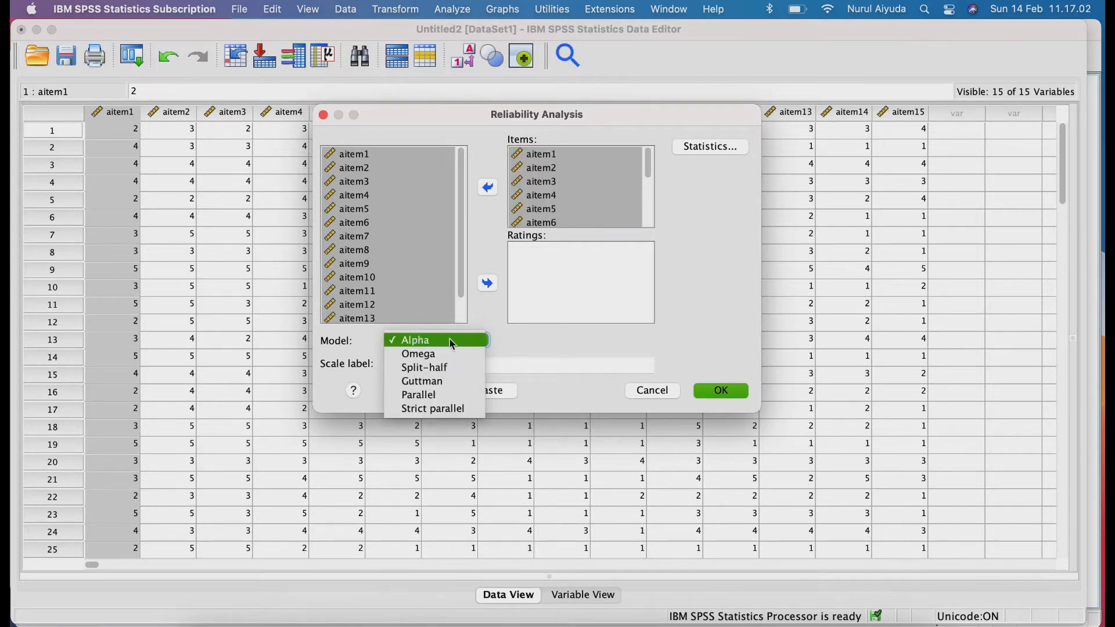
pyautogui.click(501, 321)
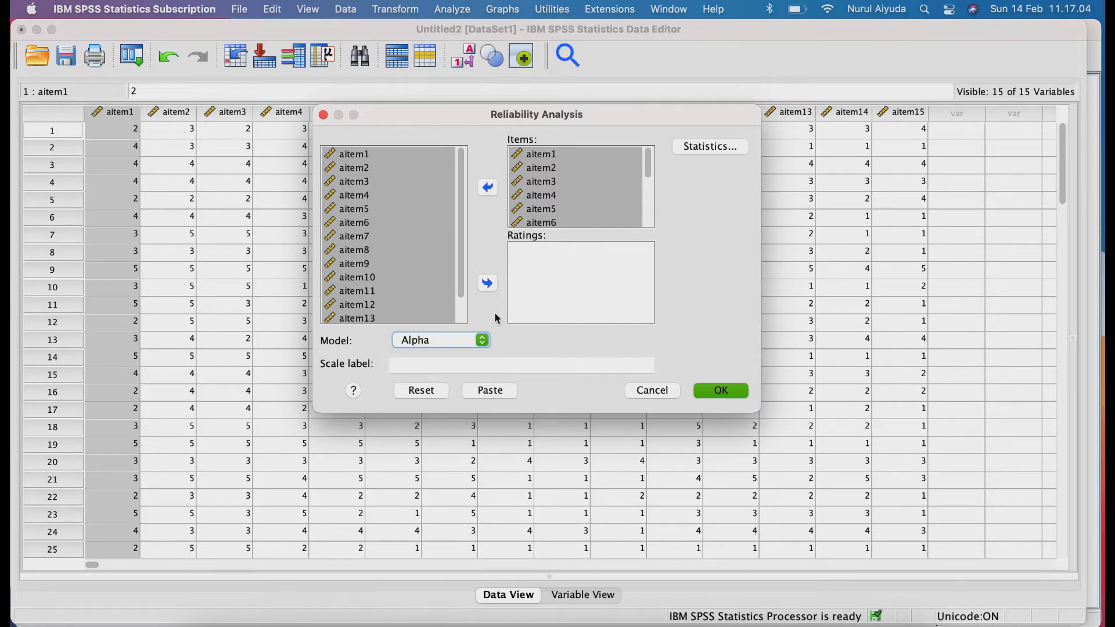
pyautogui.click(714, 147)
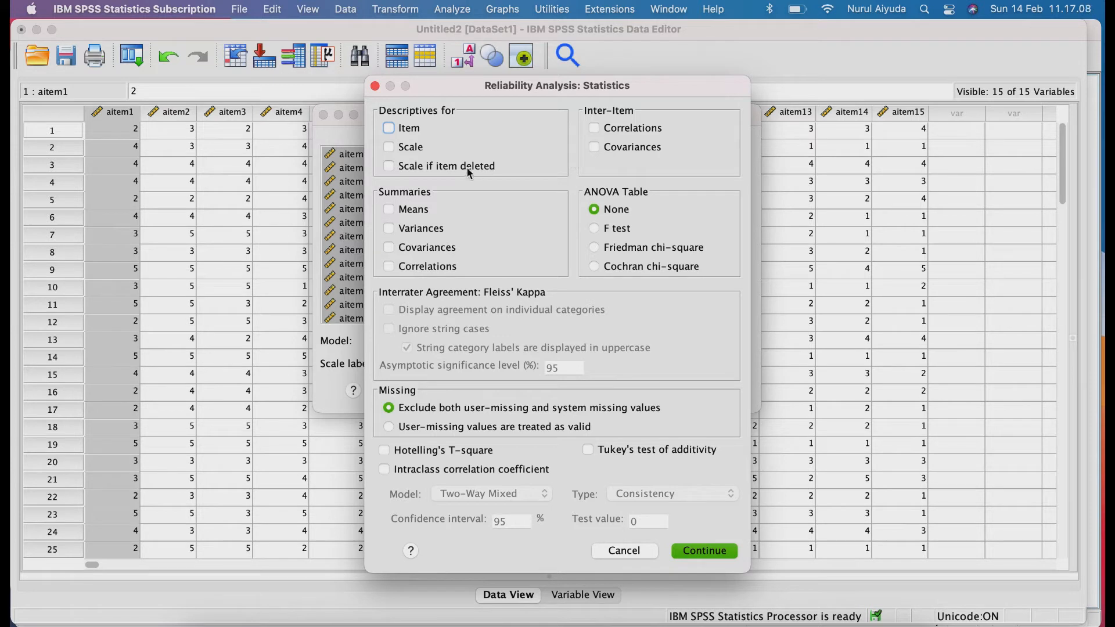
pyautogui.click(389, 167)
pyautogui.click(712, 551)
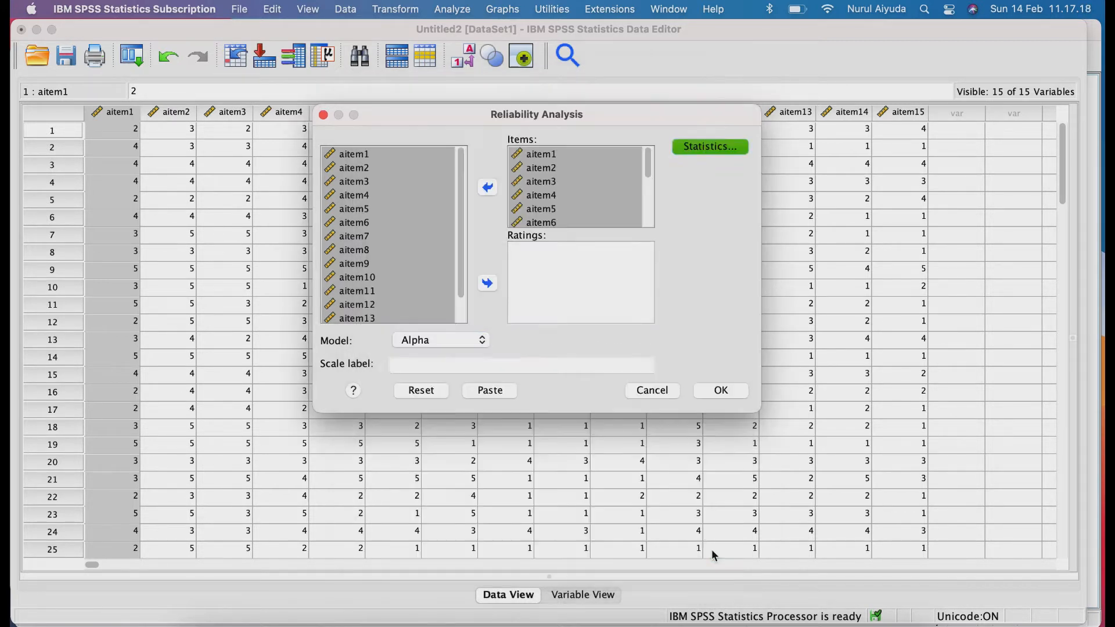
pyautogui.click(722, 391)
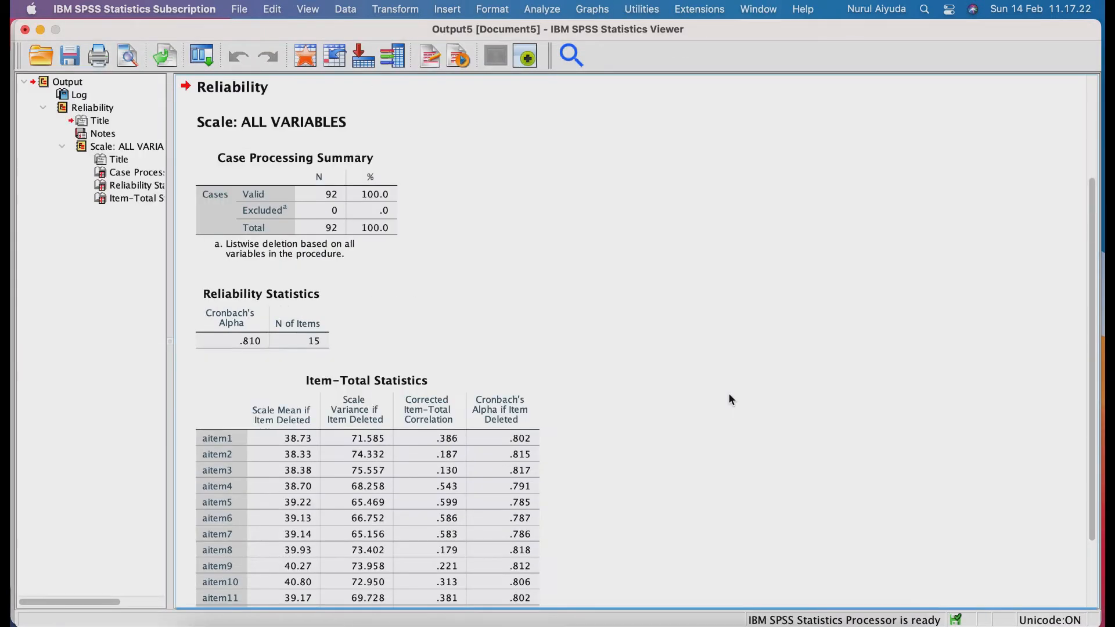
# Step: Examine the Cronbach's Alpha value in the Reliability Statistics table of the output
pyautogui.scroll(-4, 576, 377)
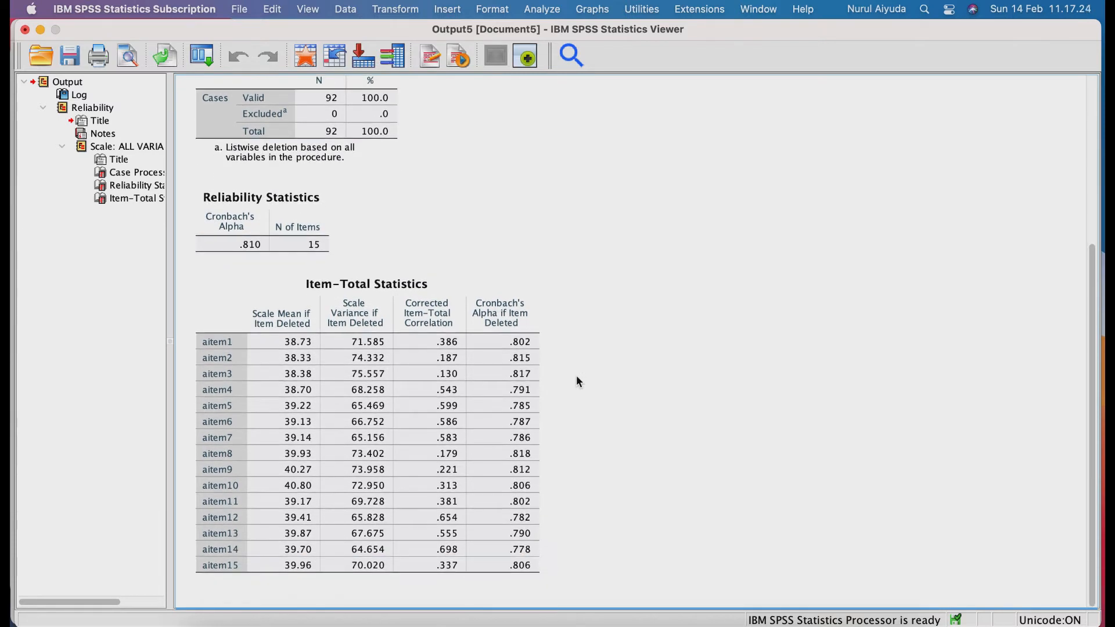
pyautogui.click(199, 201)
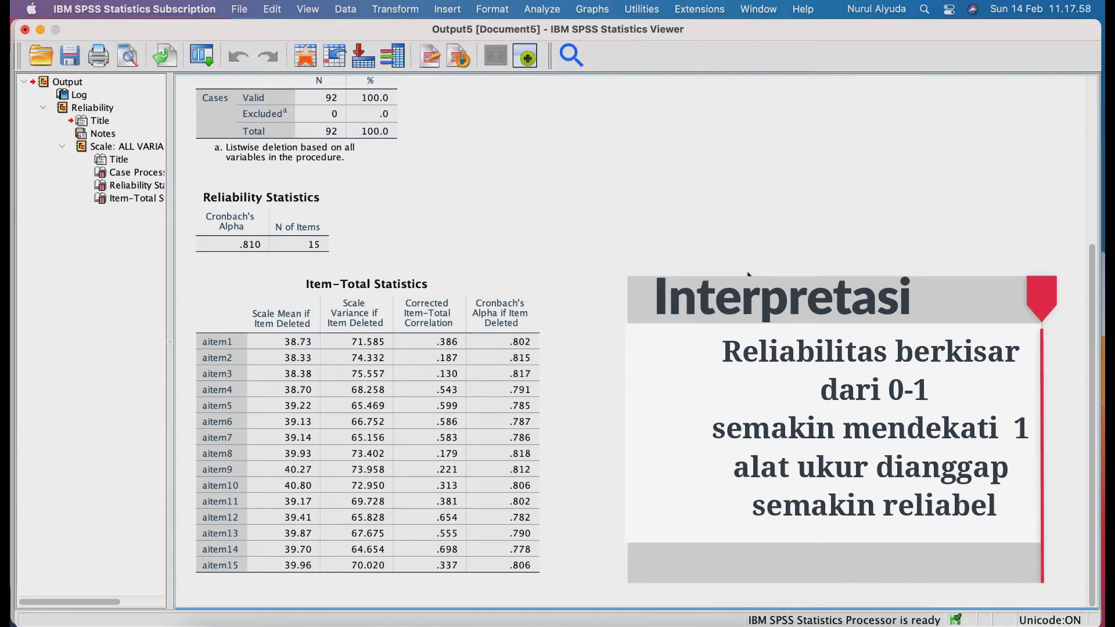
pyautogui.click(386, 311)
pyautogui.click(237, 247)
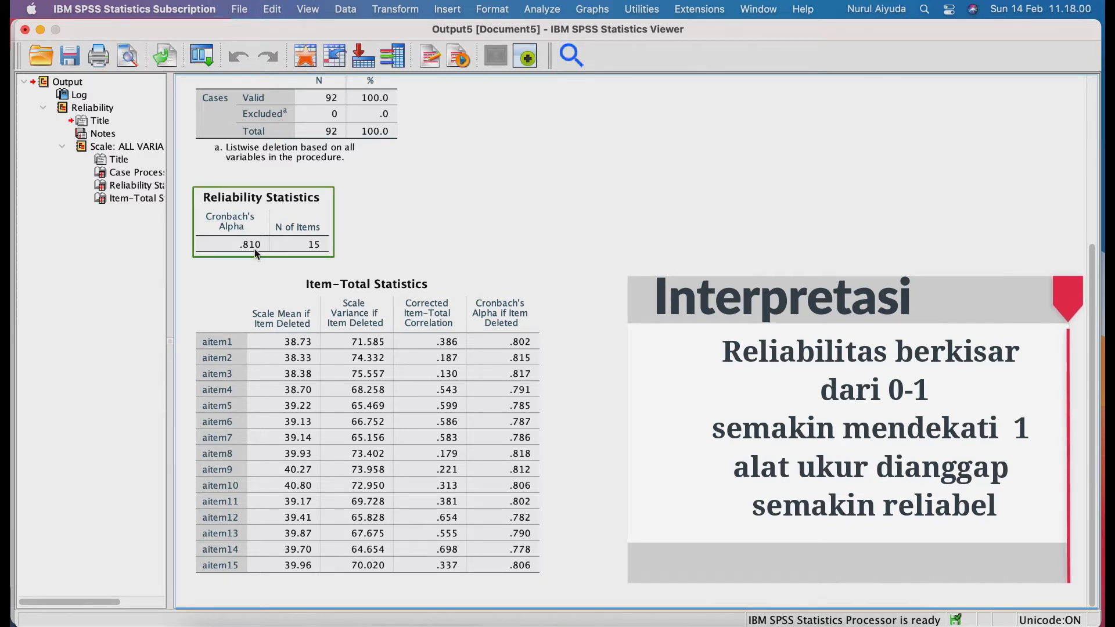
pyautogui.click(551, 239)
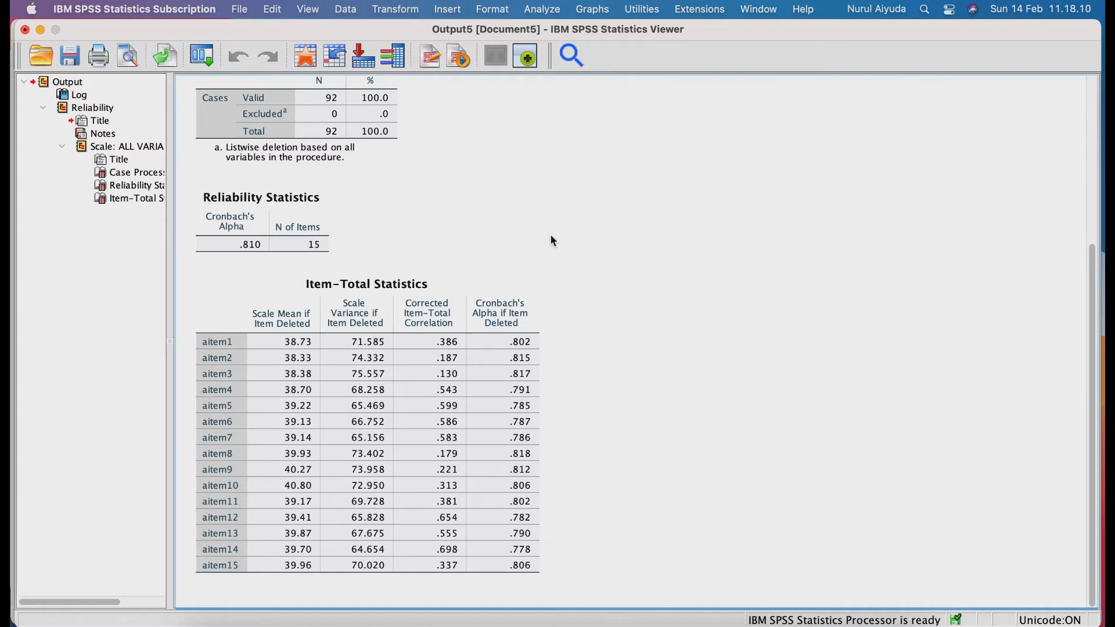
pyautogui.click(325, 215)
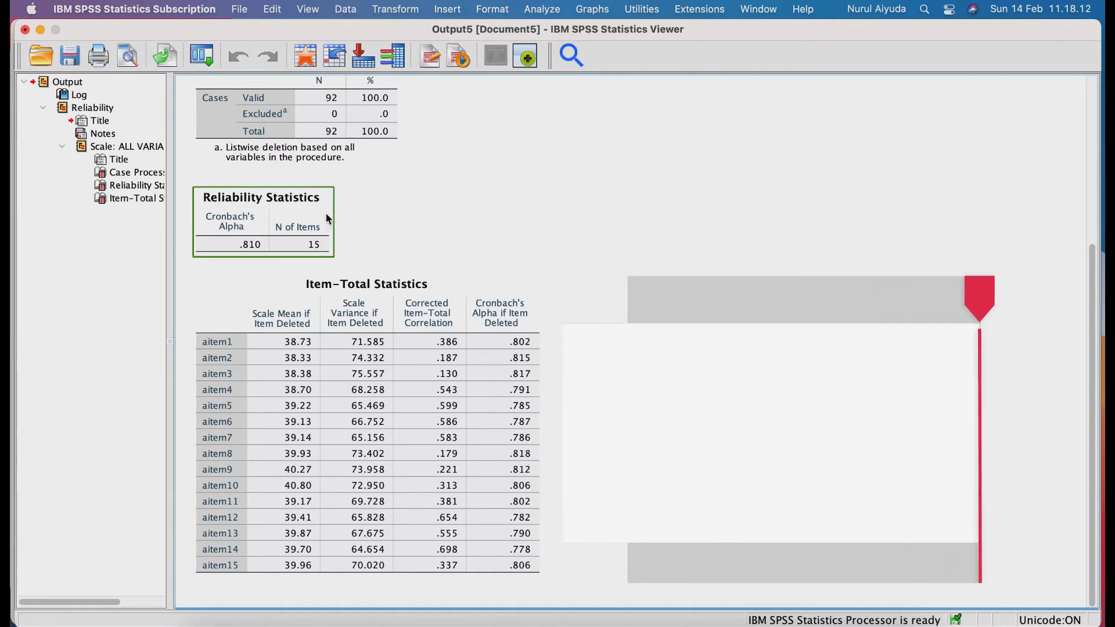
# Step: Examine the Corrected Item-Total Correlation of each item in the Item-Total Statistics table to judge item discrimination
pyautogui.click(381, 348)
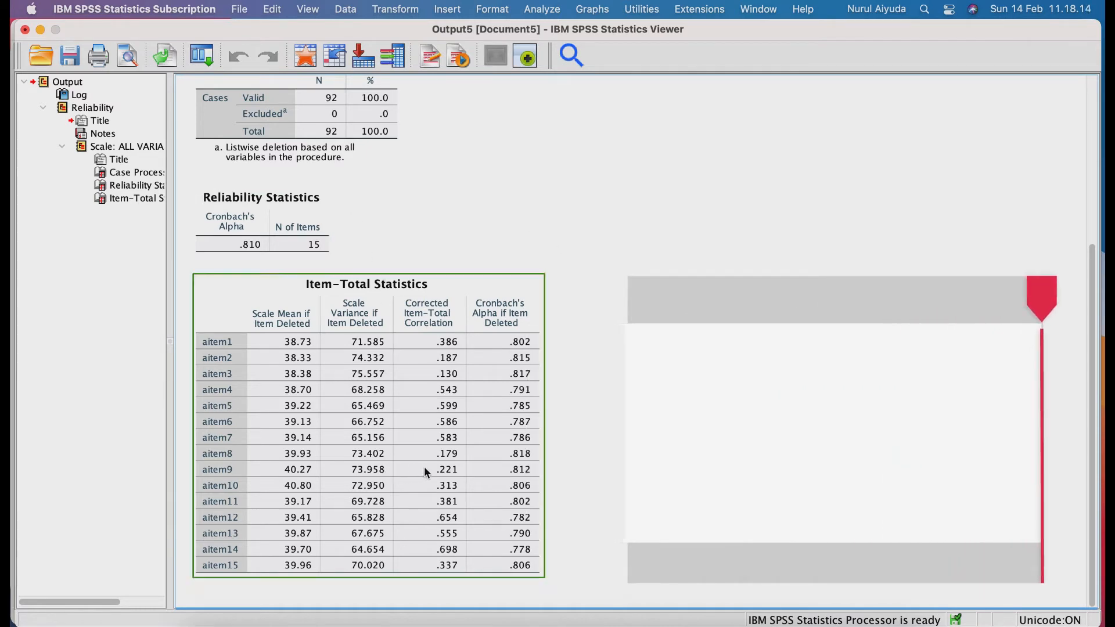
pyautogui.click(551, 443)
pyautogui.click(452, 431)
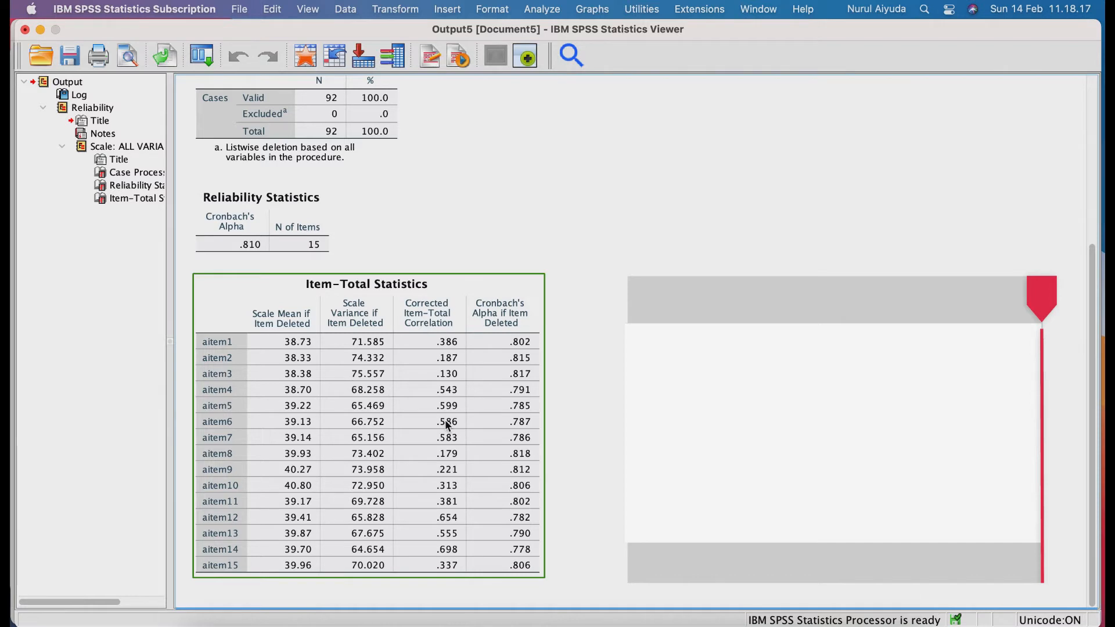
pyautogui.click(452, 322)
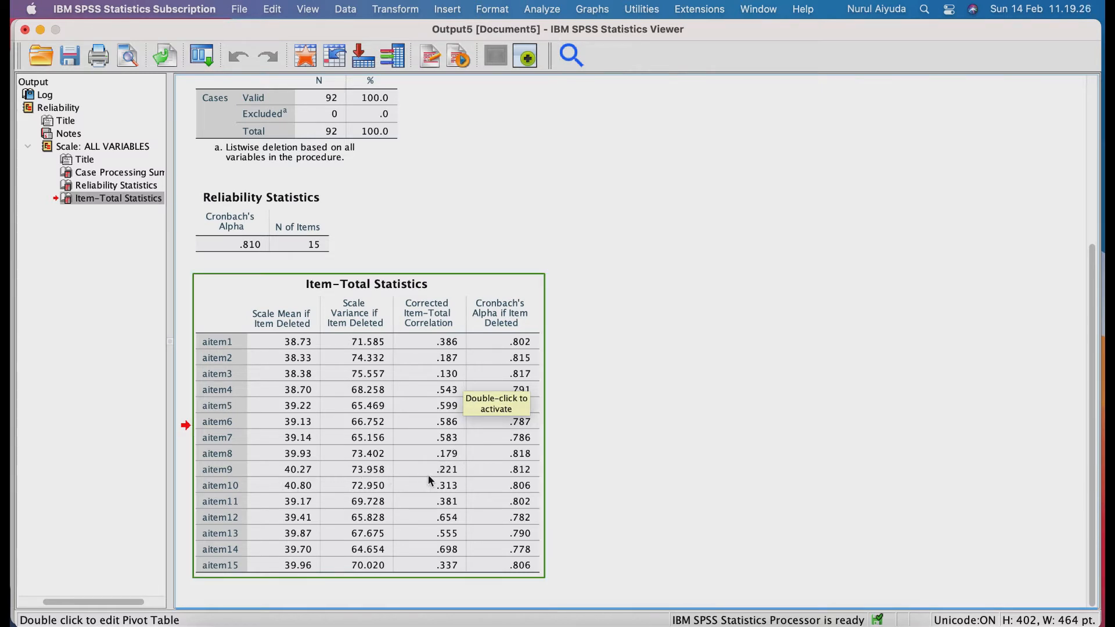
pyautogui.click(634, 375)
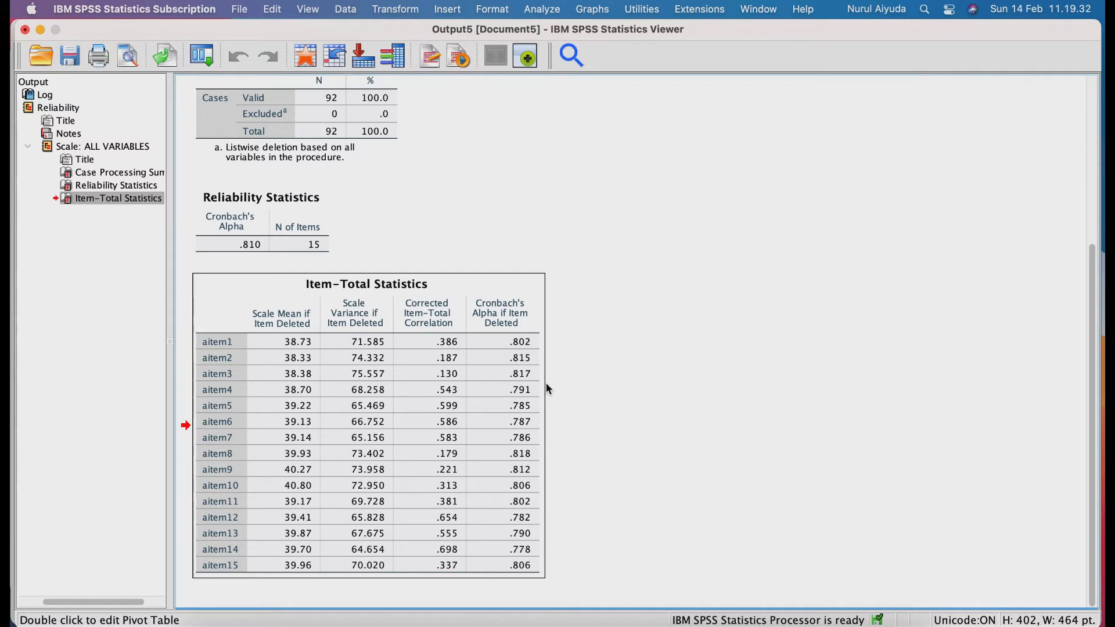
pyautogui.click(456, 358)
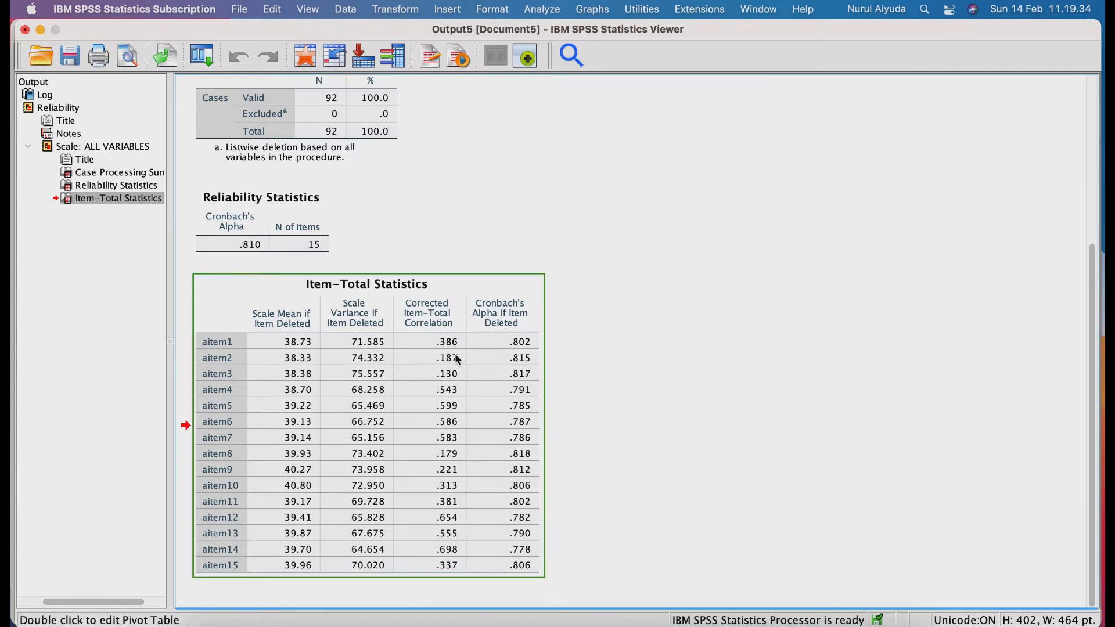
pyautogui.click(579, 378)
pyautogui.click(501, 397)
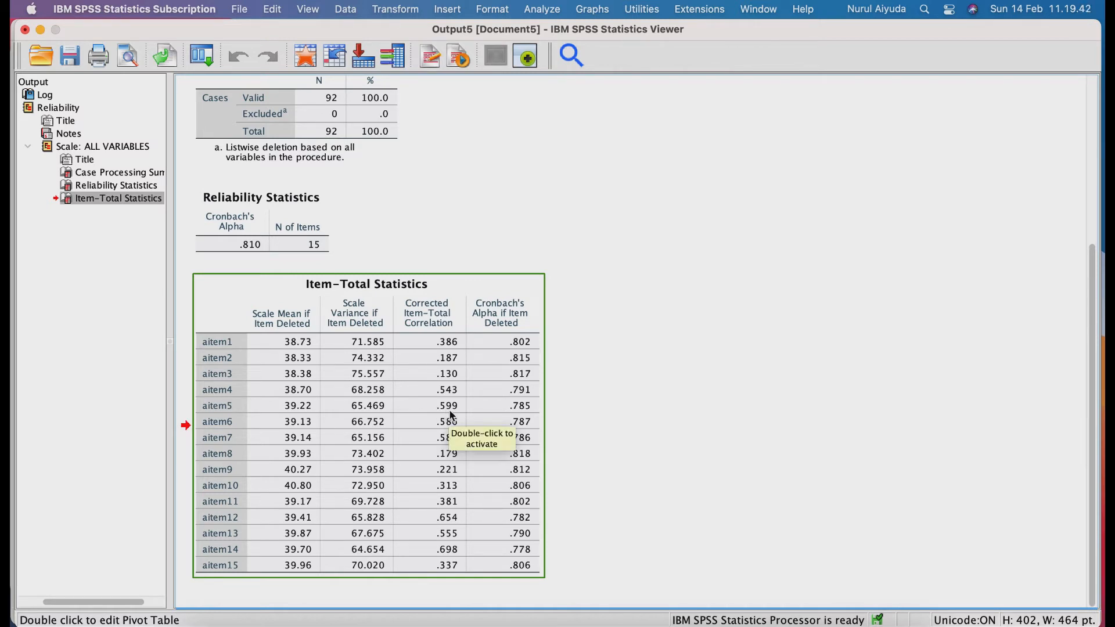
pyautogui.click(661, 373)
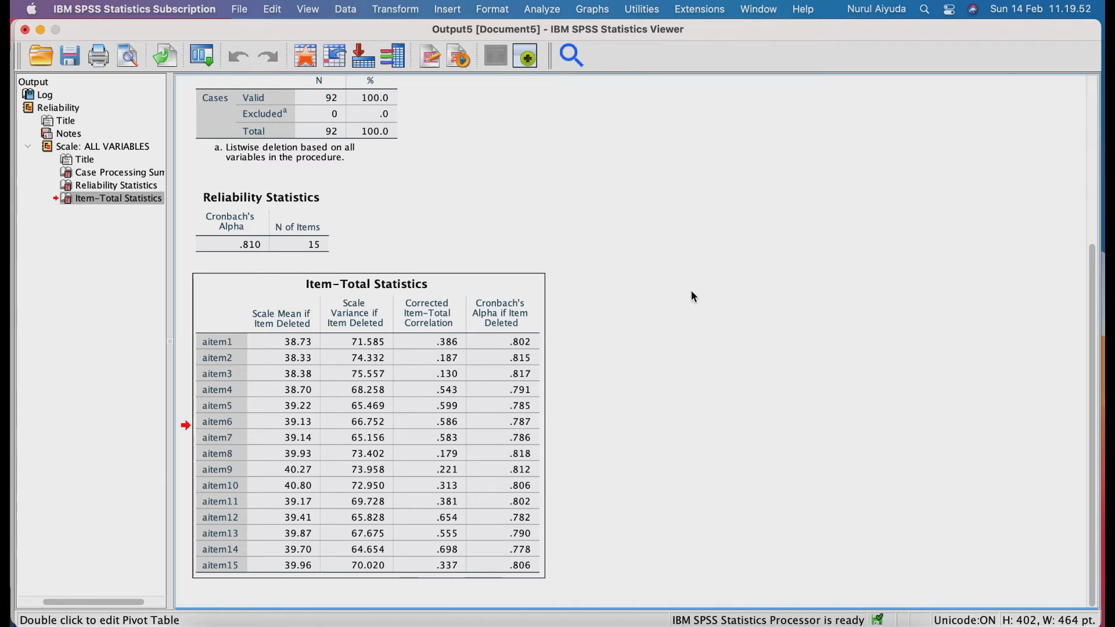
pyautogui.click(467, 327)
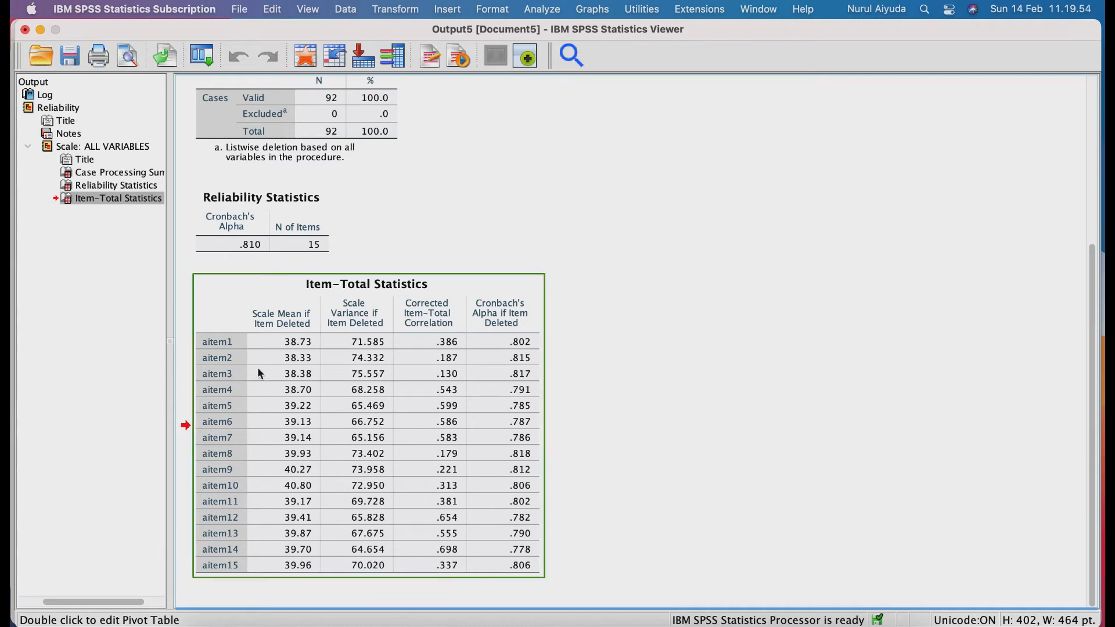
# Step: Reopen the scale Reliability Analysis beside the output tables and remove aitem2 and aitem3 from the items to analyze
pyautogui.click(429, 187)
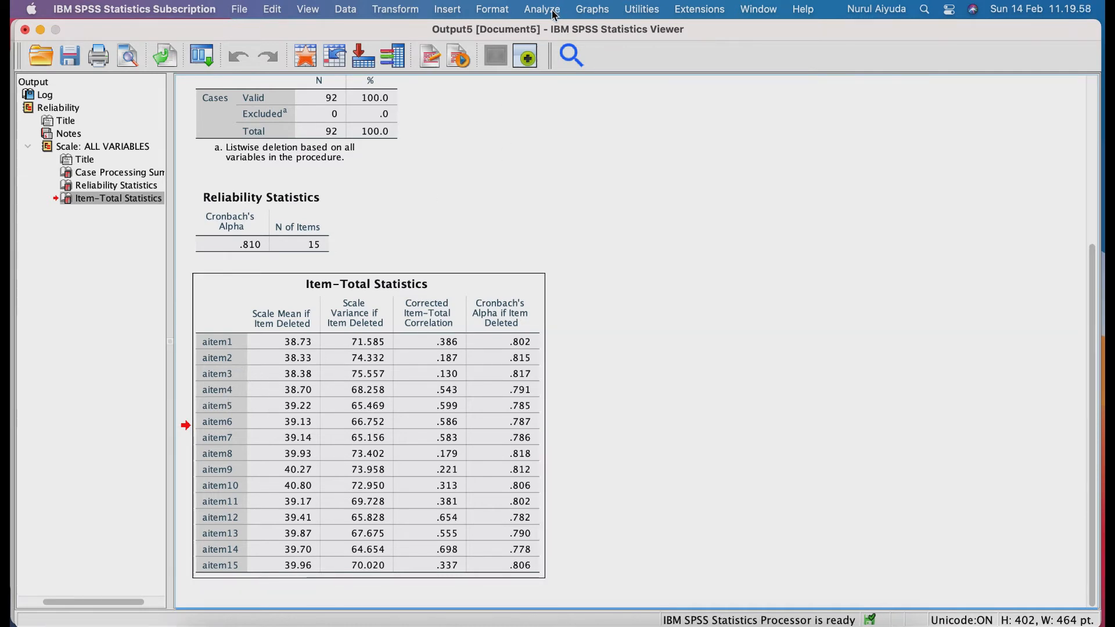
pyautogui.click(542, 10)
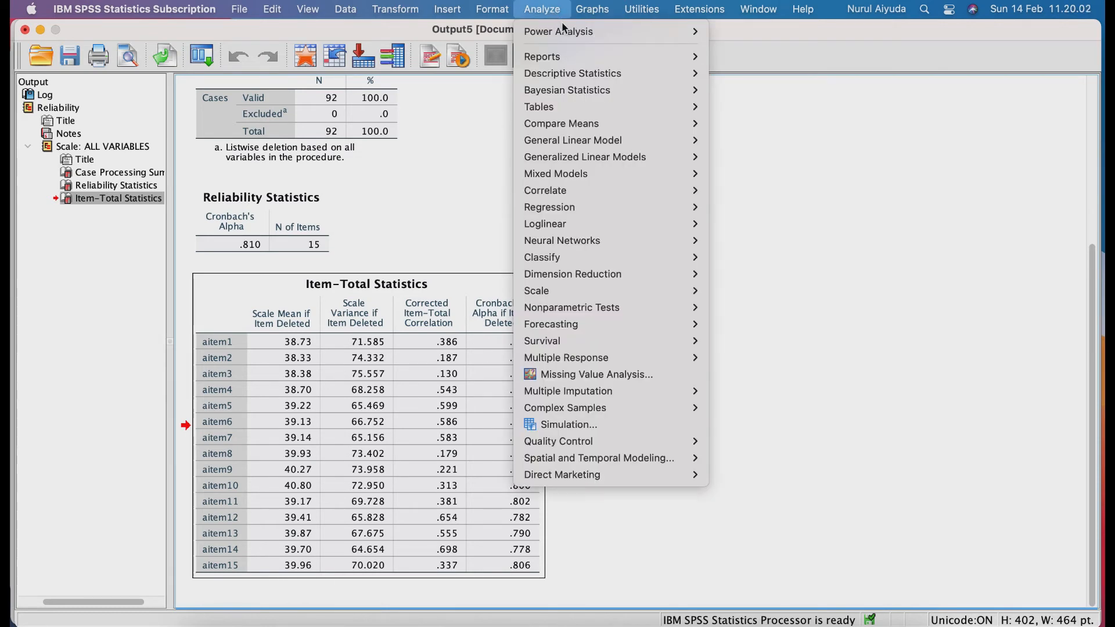
pyautogui.moveTo(566, 32)
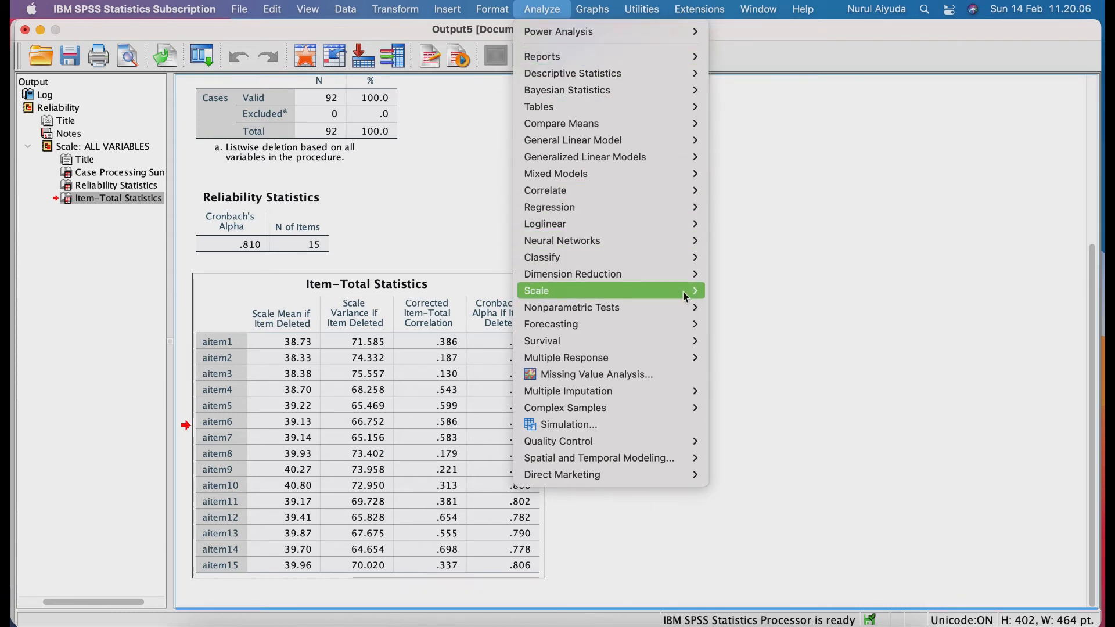
pyautogui.moveTo(682, 290)
pyautogui.click(739, 297)
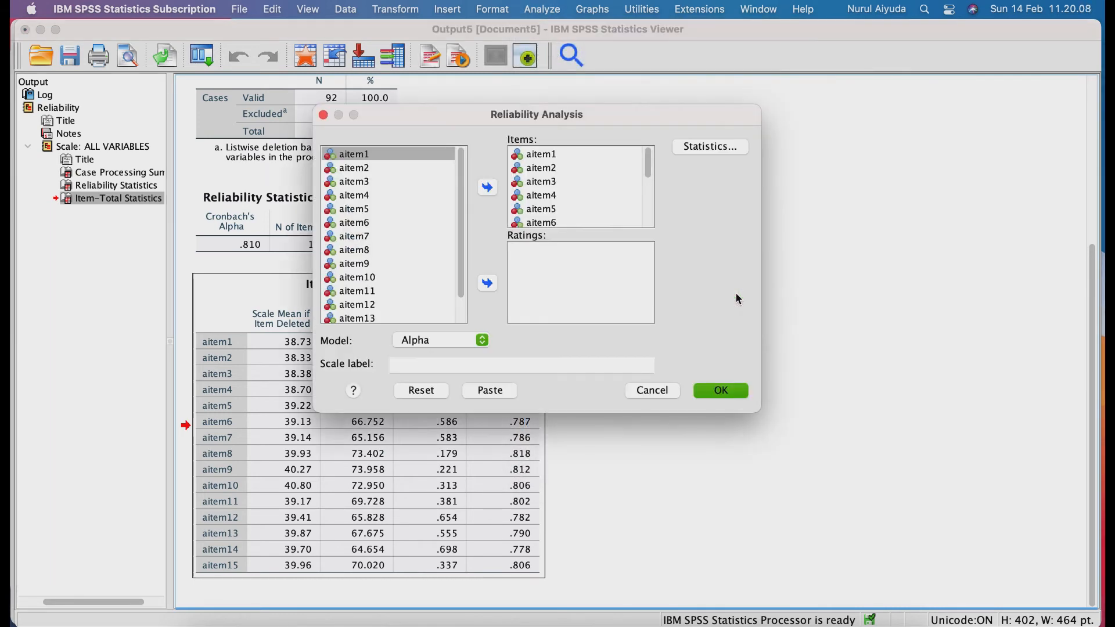
pyautogui.moveTo(483, 110); pyautogui.dragTo(743, 119)
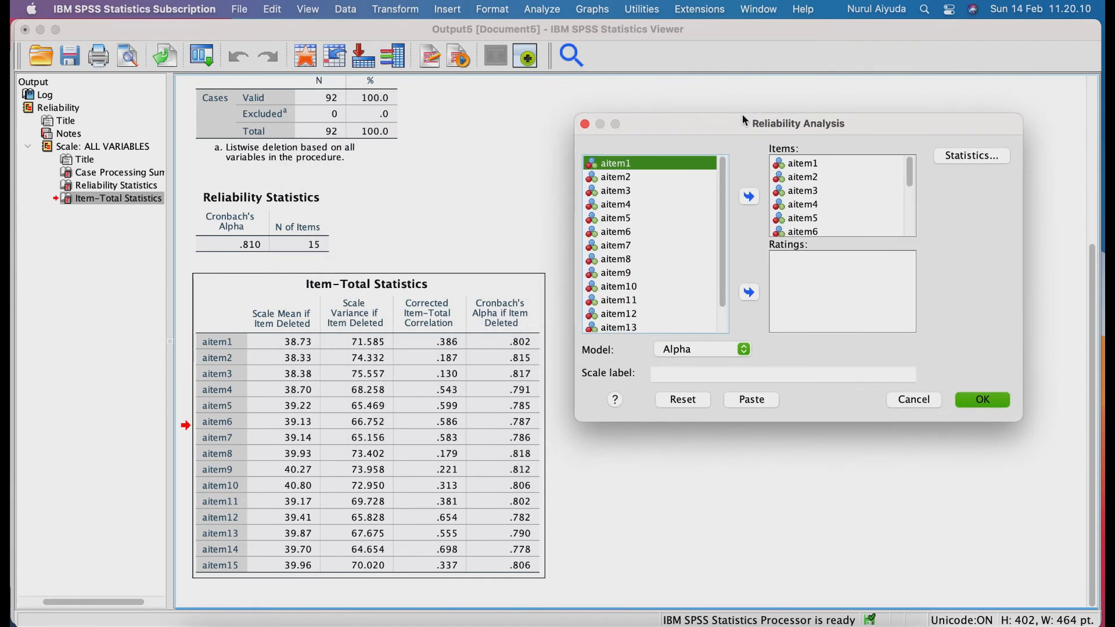
pyautogui.click(831, 224)
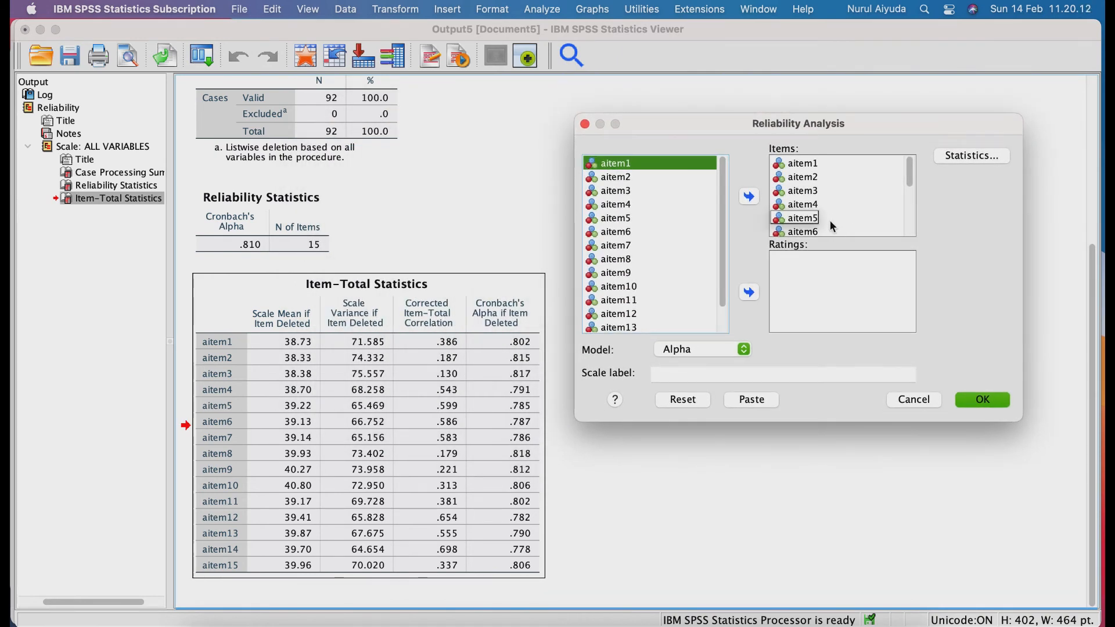
pyautogui.click(804, 180)
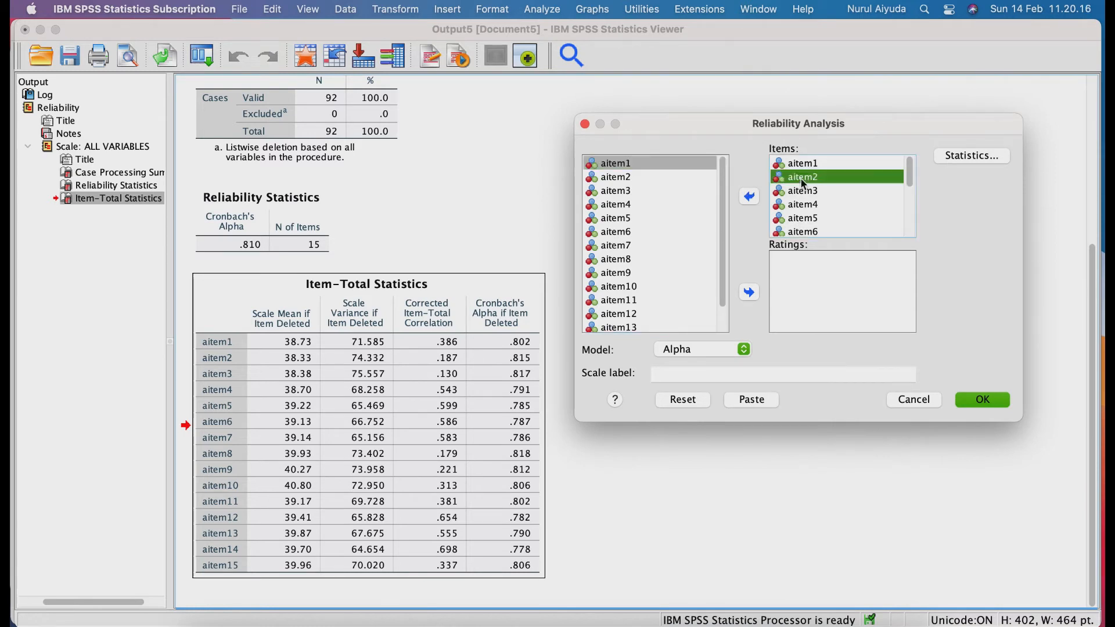
pyautogui.click(754, 198)
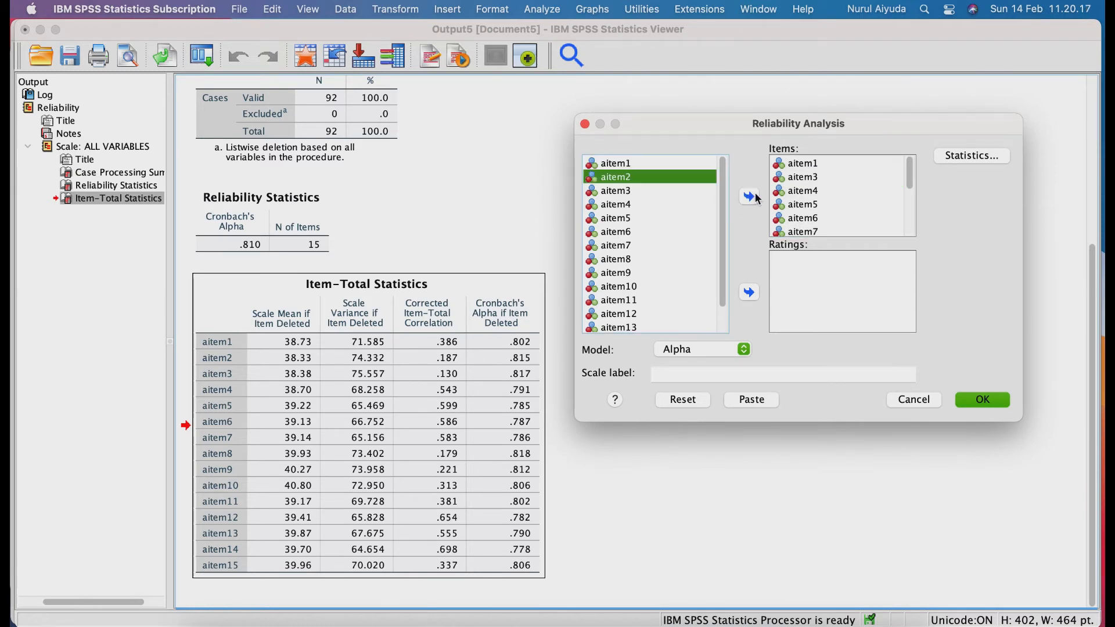
pyautogui.click(813, 177)
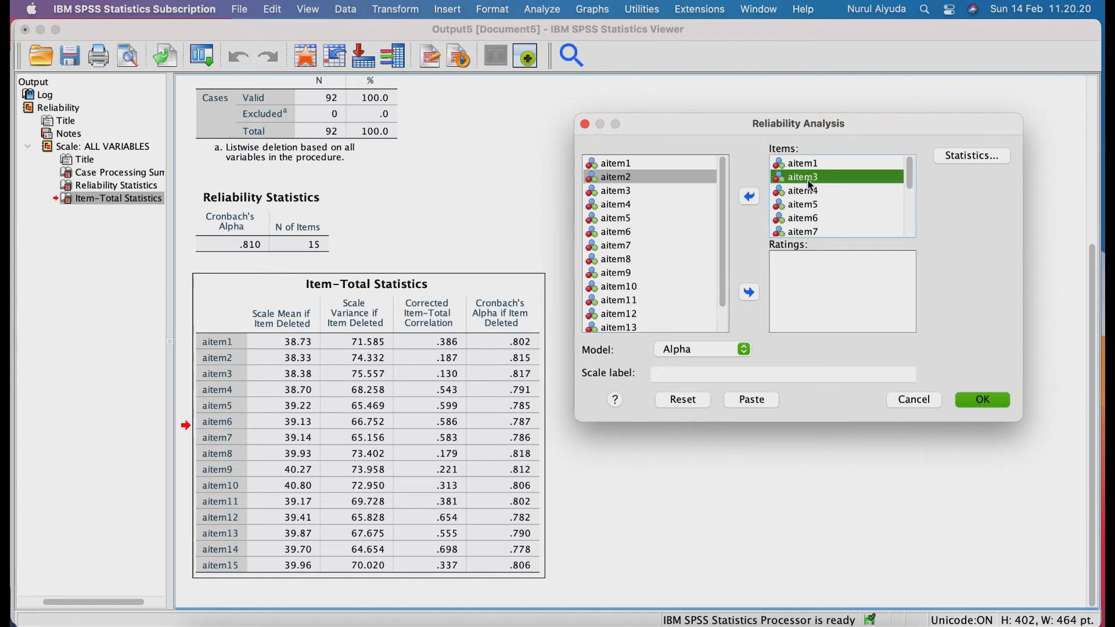
pyautogui.click(750, 199)
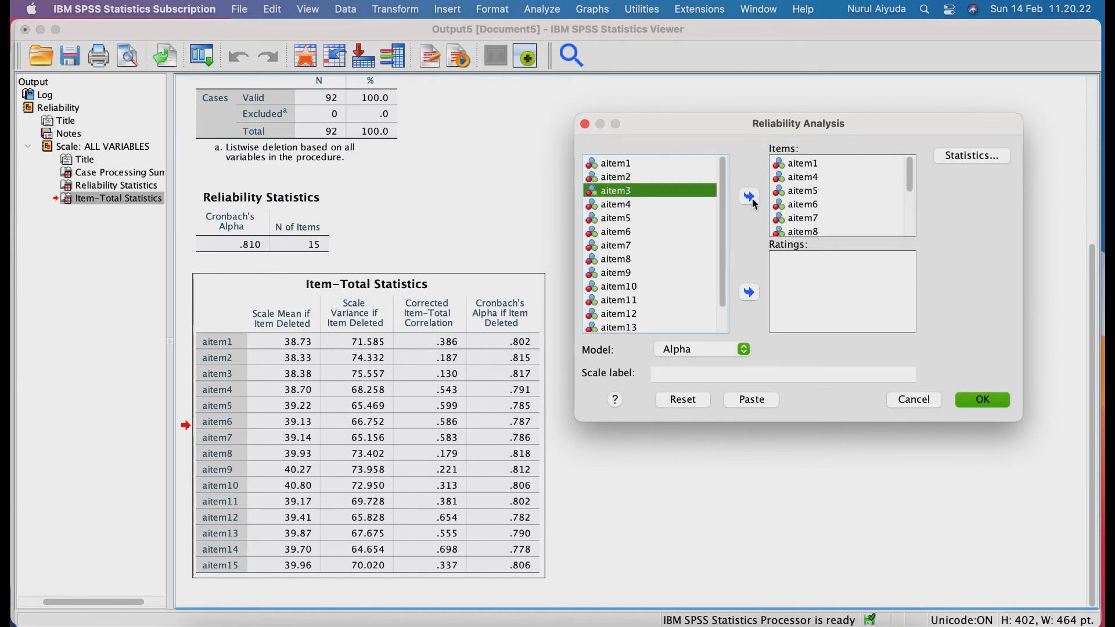
# Step: Remove aitem8 and aitem9 from the items to analyze as well, and check the remaining item list
pyautogui.click(816, 229)
pyautogui.click(754, 200)
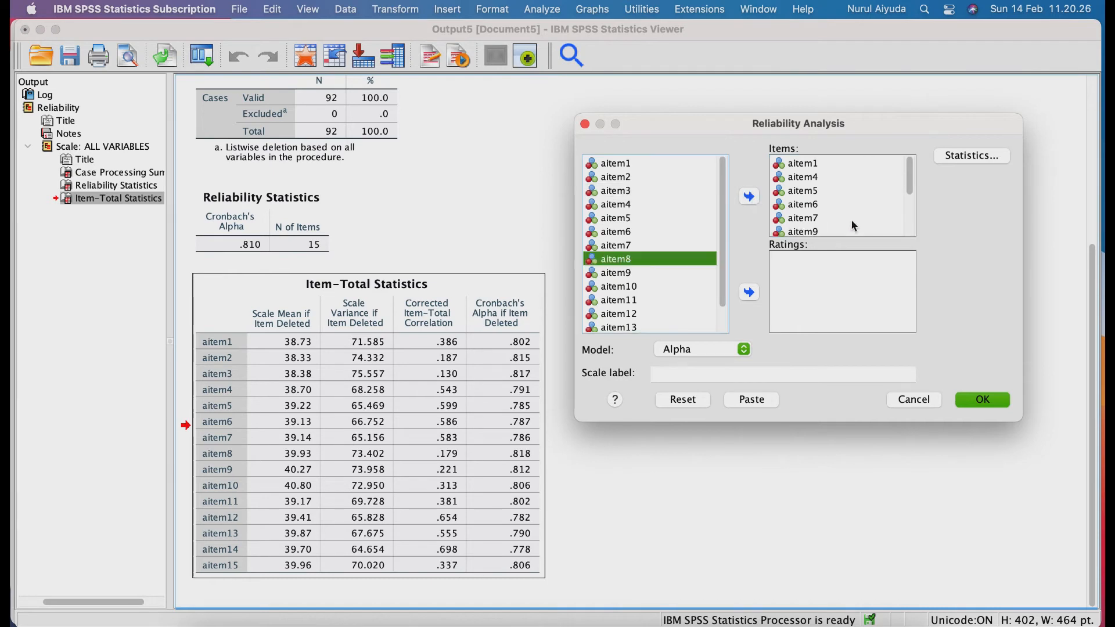
pyautogui.scroll(-2, 837, 220)
pyautogui.scroll(-2, 838, 225)
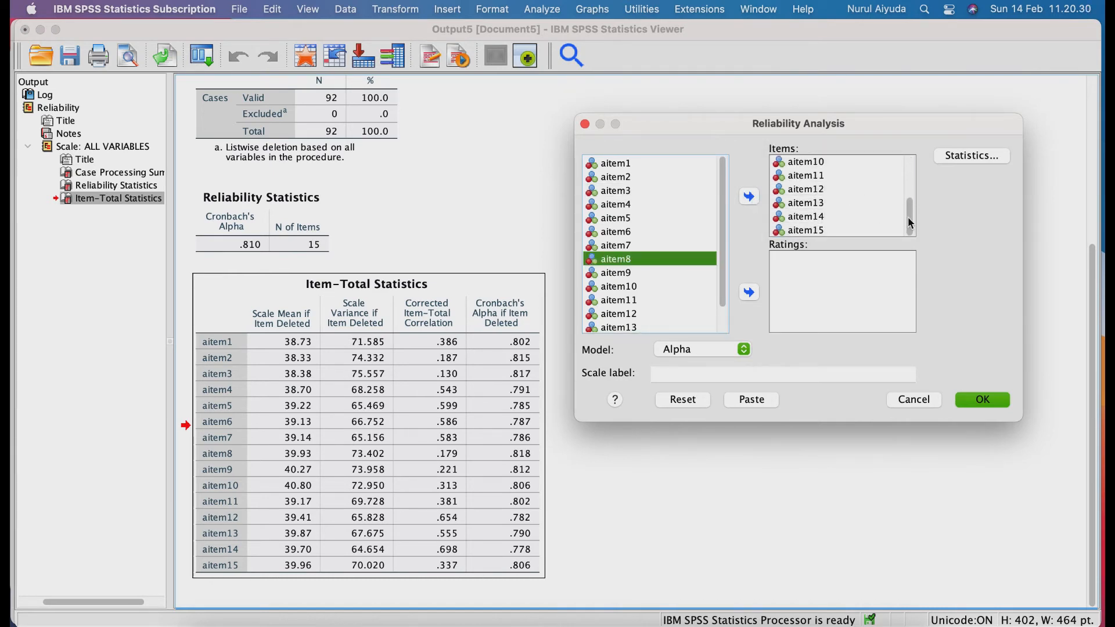
pyautogui.moveTo(911, 223); pyautogui.dragTo(911, 213)
pyautogui.click(820, 170)
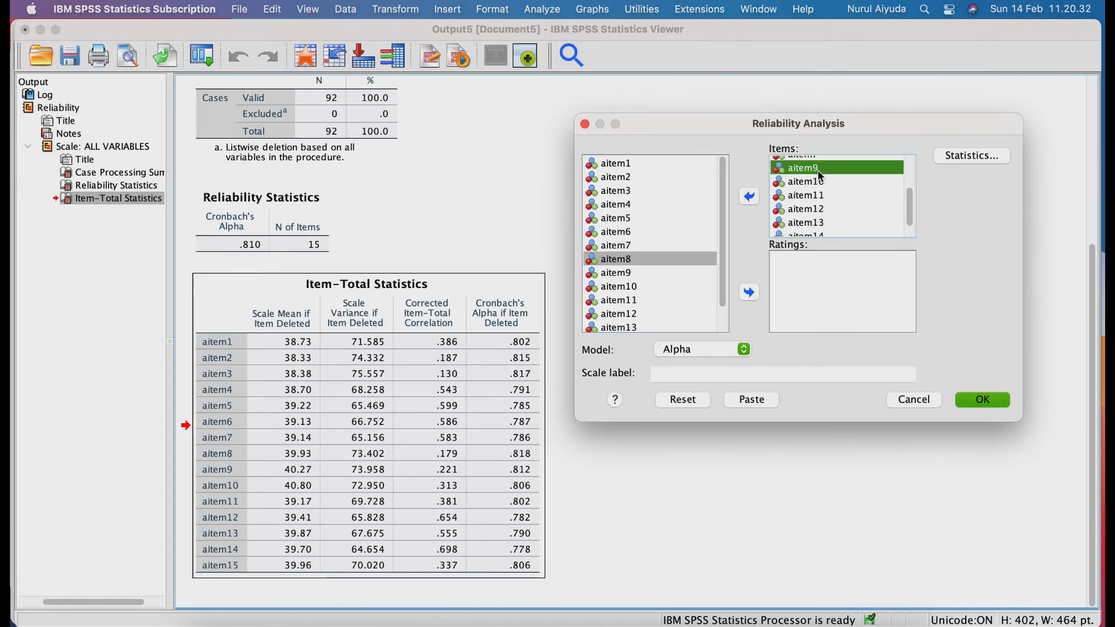
pyautogui.click(753, 197)
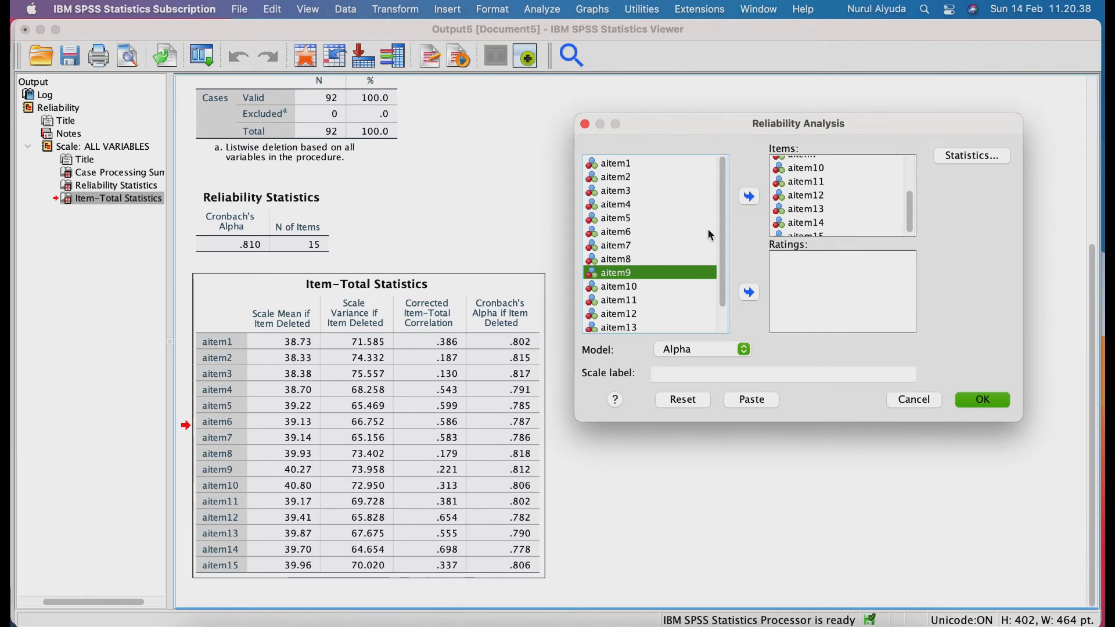
pyautogui.click(826, 214)
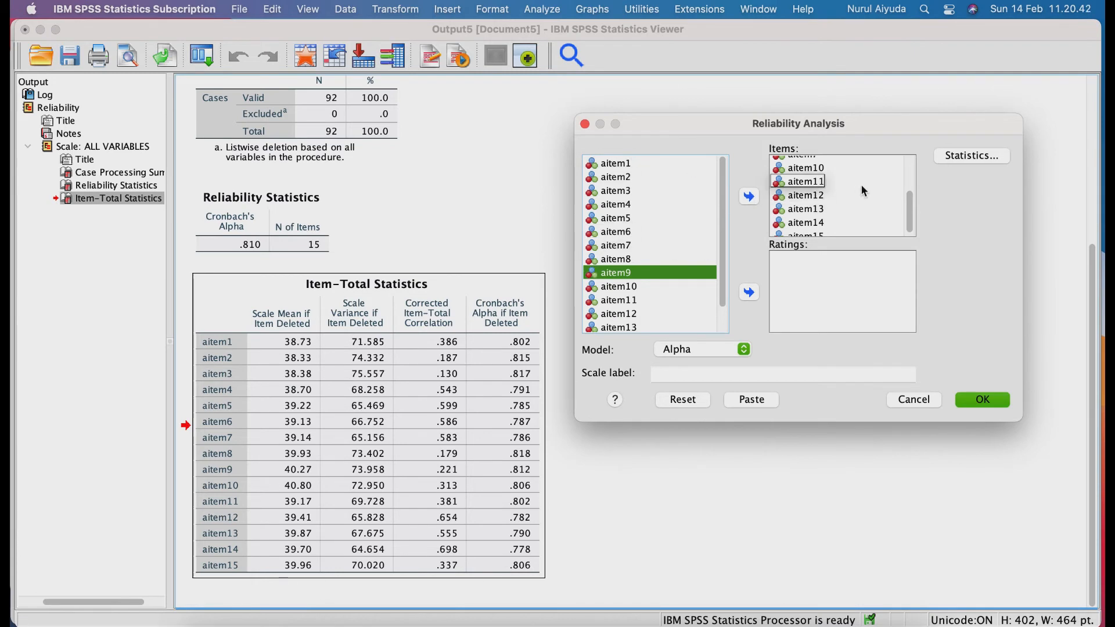
pyautogui.scroll(5, 861, 185)
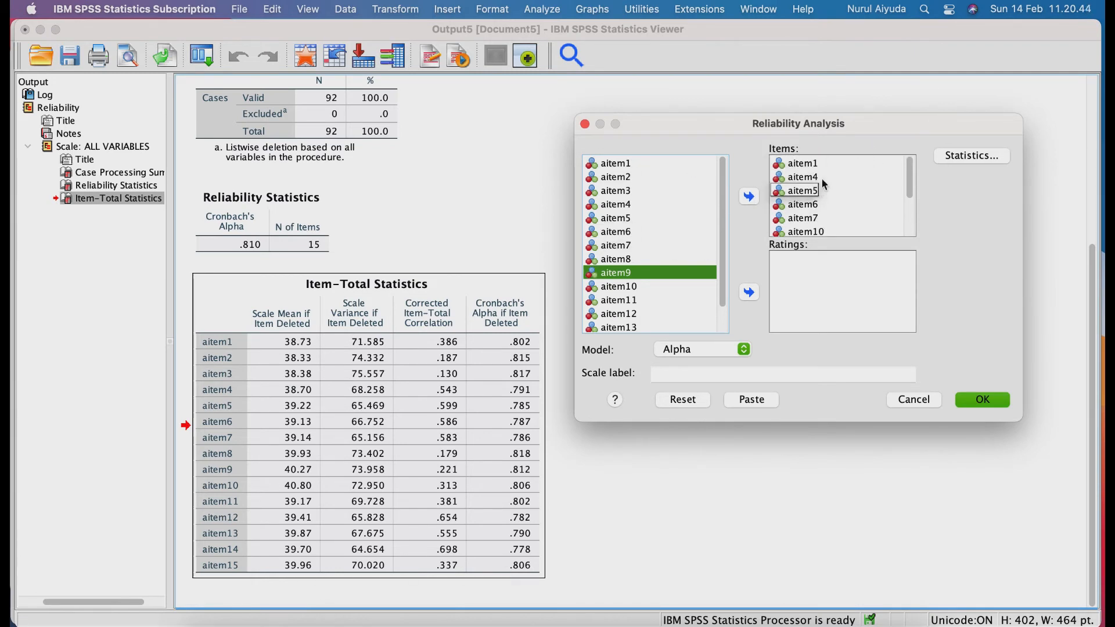
pyautogui.click(836, 203)
pyautogui.scroll(-5, 834, 199)
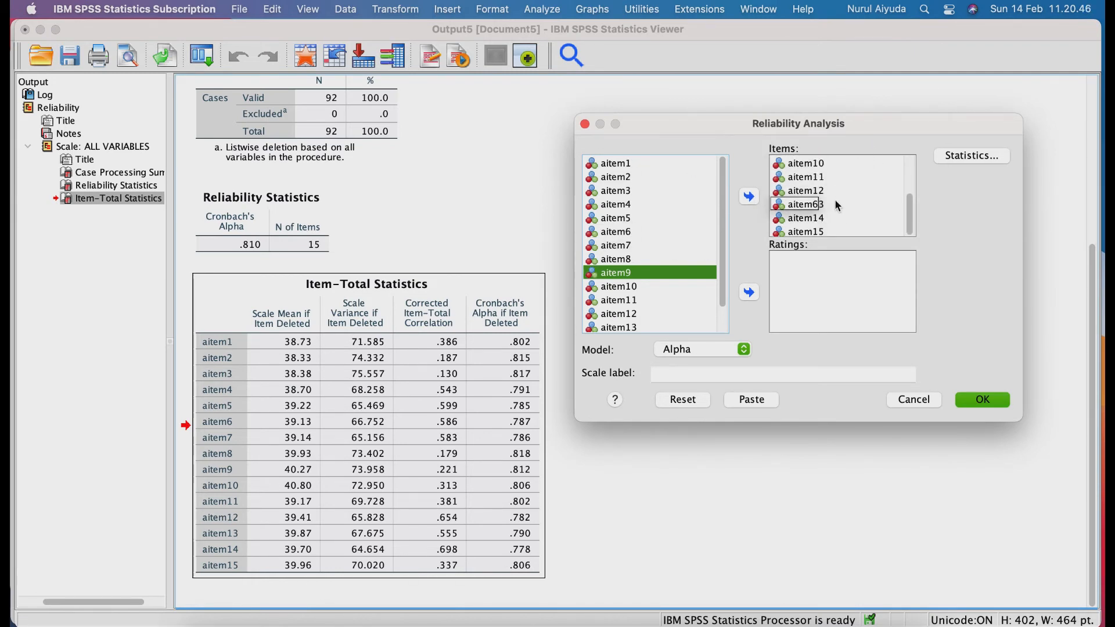
# Step: Label the scale "Skala Narsisme" and run the reliability analysis on the remaining items
pyautogui.click(738, 367)
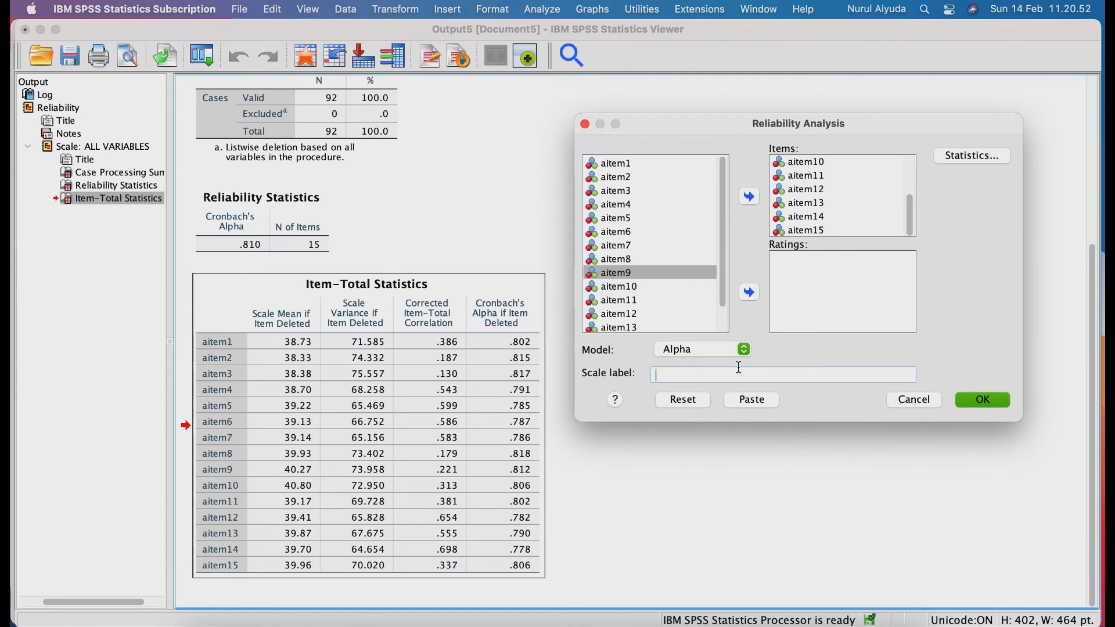
pyautogui.write('Skala Narsisme')
pyautogui.click(983, 400)
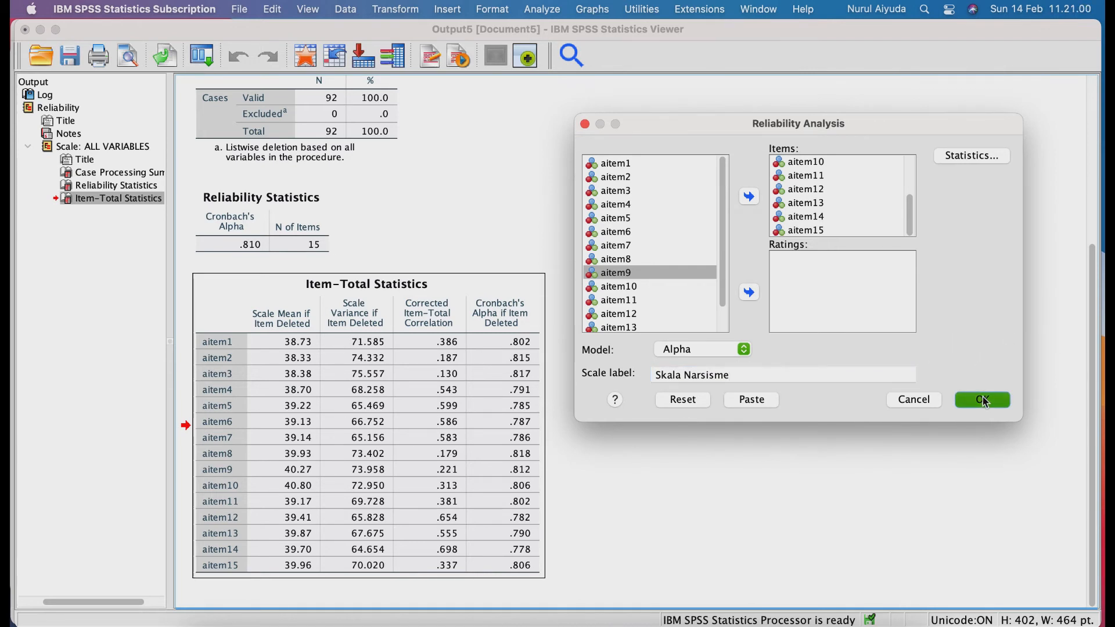
# Step: Compare the Cronbach's Alpha of the Skala Narsisme output with the first all-variables run, and examine its item-total correlations
pyautogui.scroll(-2, 622, 450)
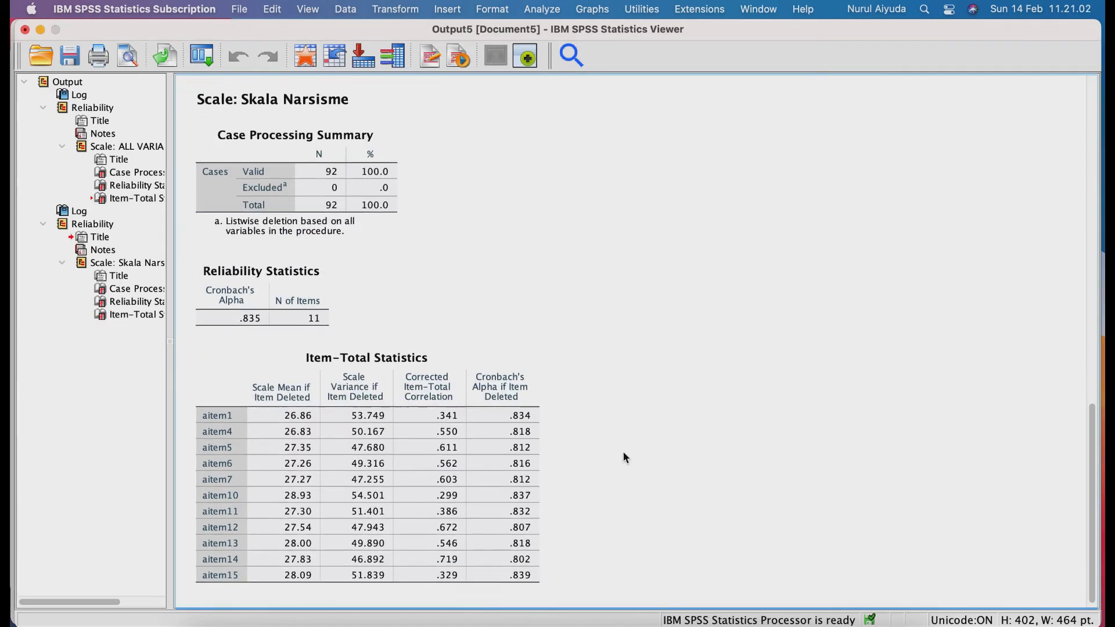
pyautogui.click(313, 307)
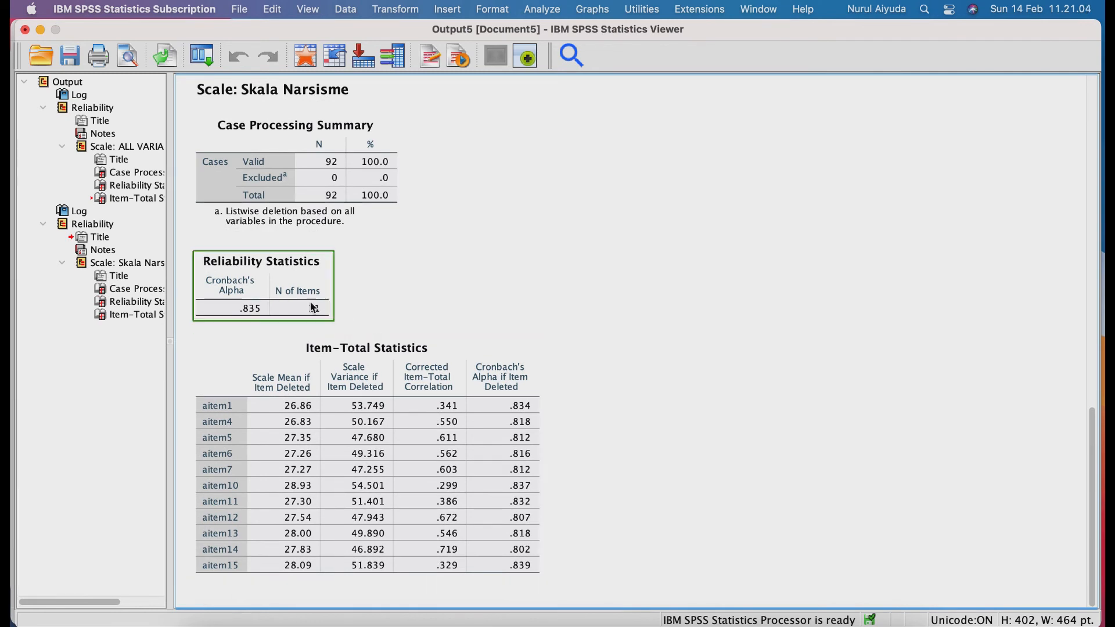
pyautogui.click(440, 388)
pyautogui.scroll(8, 360, 301)
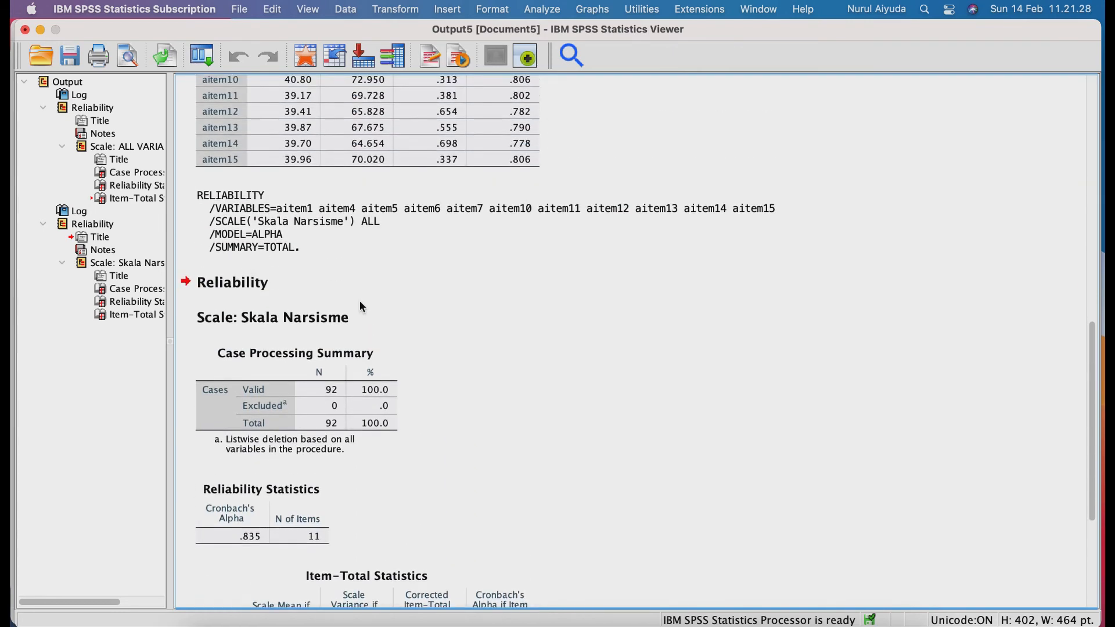
pyautogui.scroll(6, 360, 305)
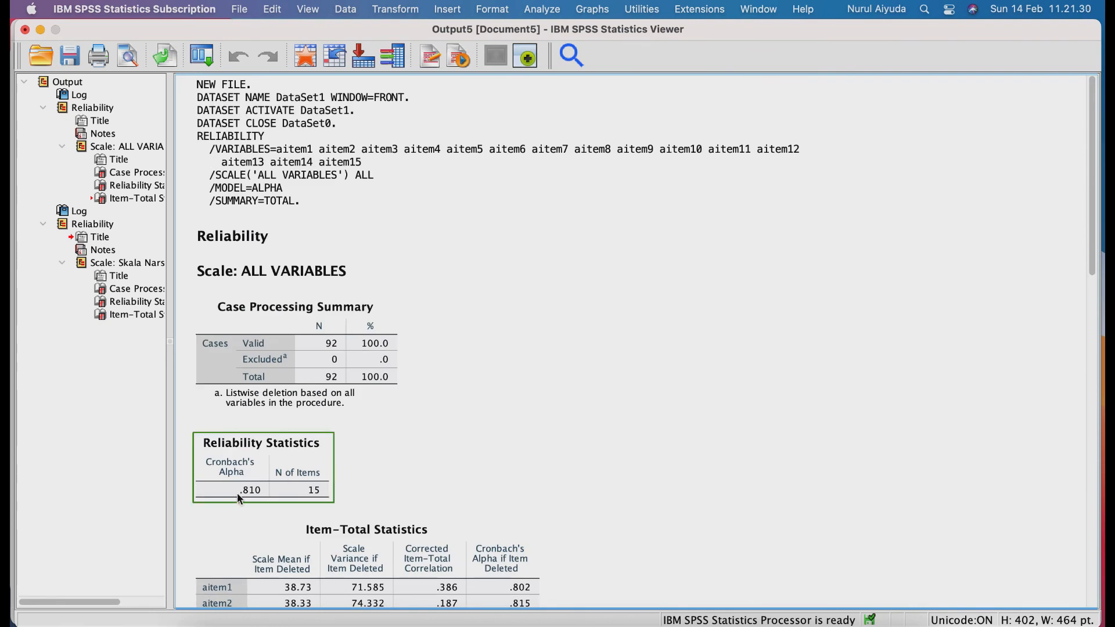
pyautogui.scroll(-15, 262, 517)
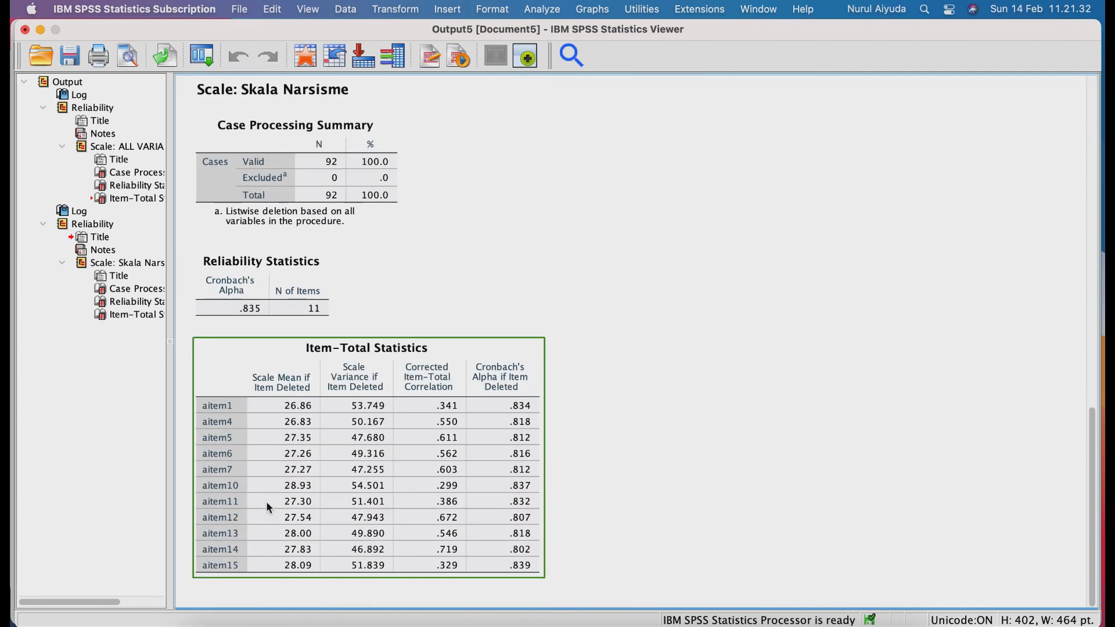
pyautogui.click(290, 288)
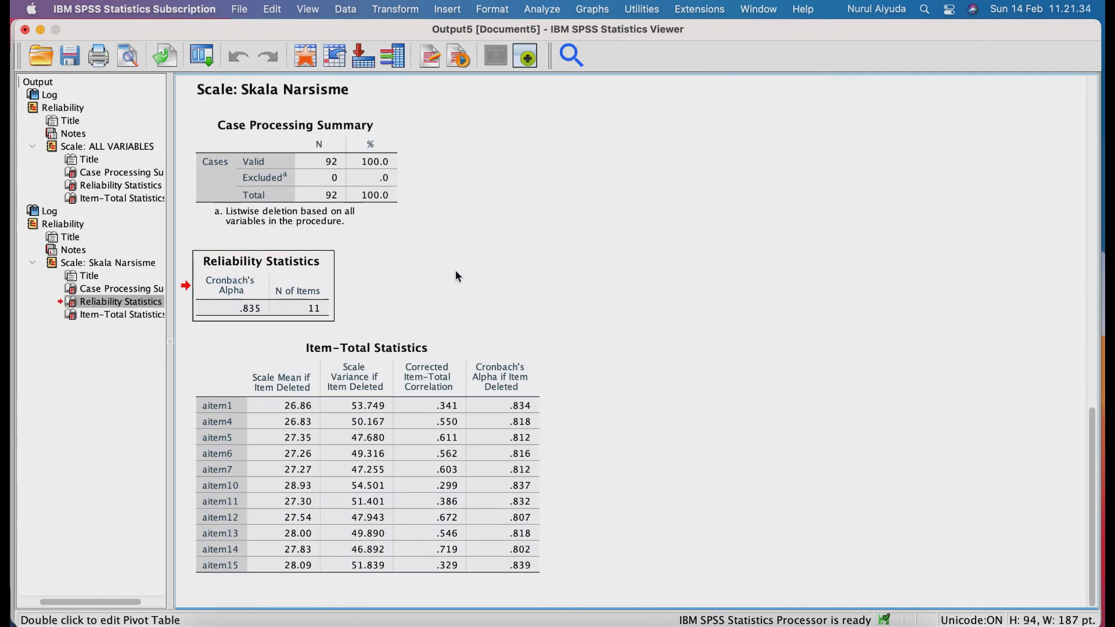